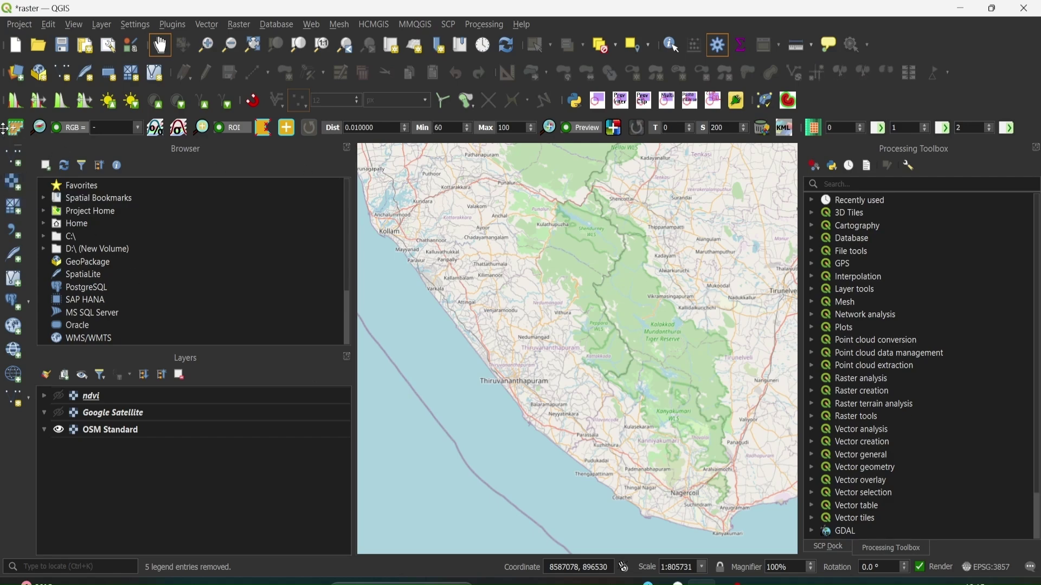
{"action": "left_click", "coordinate": [20, 71]}
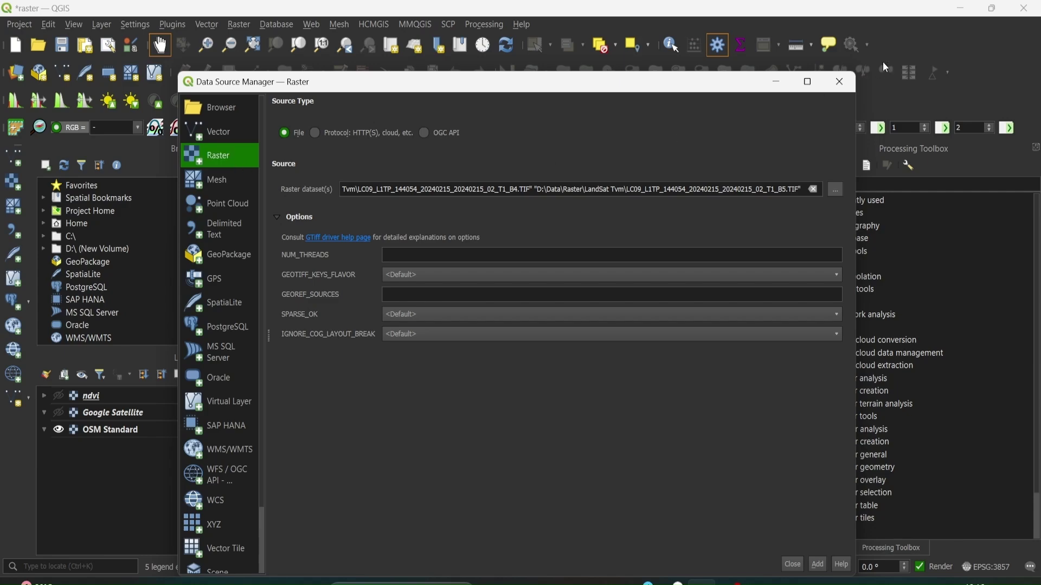
{"action": "left_click", "coordinate": [839, 82]}
{"action": "right_click", "coordinate": [889, 96]}
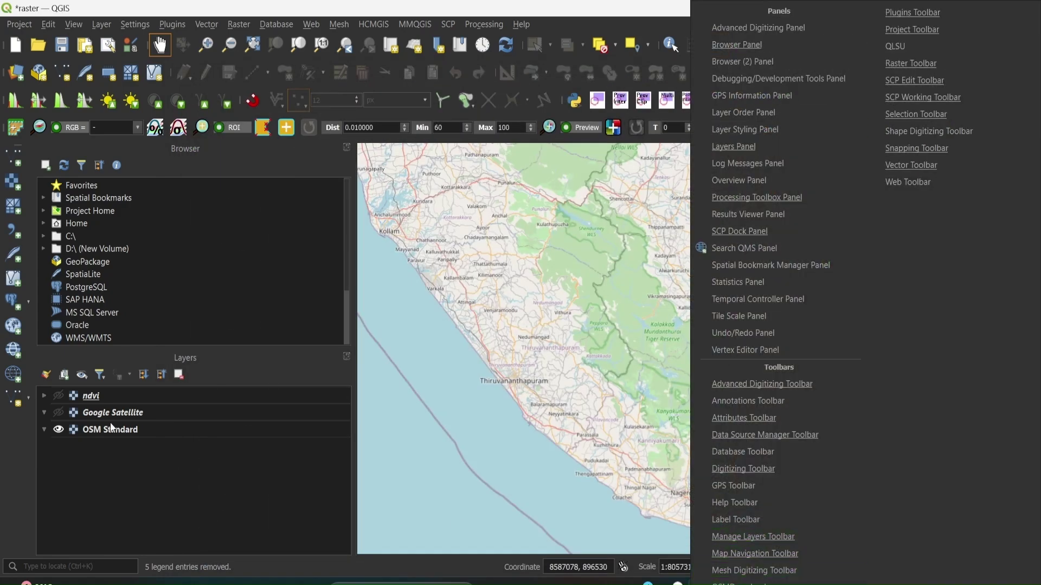
{"action": "left_click", "coordinate": [21, 135]}
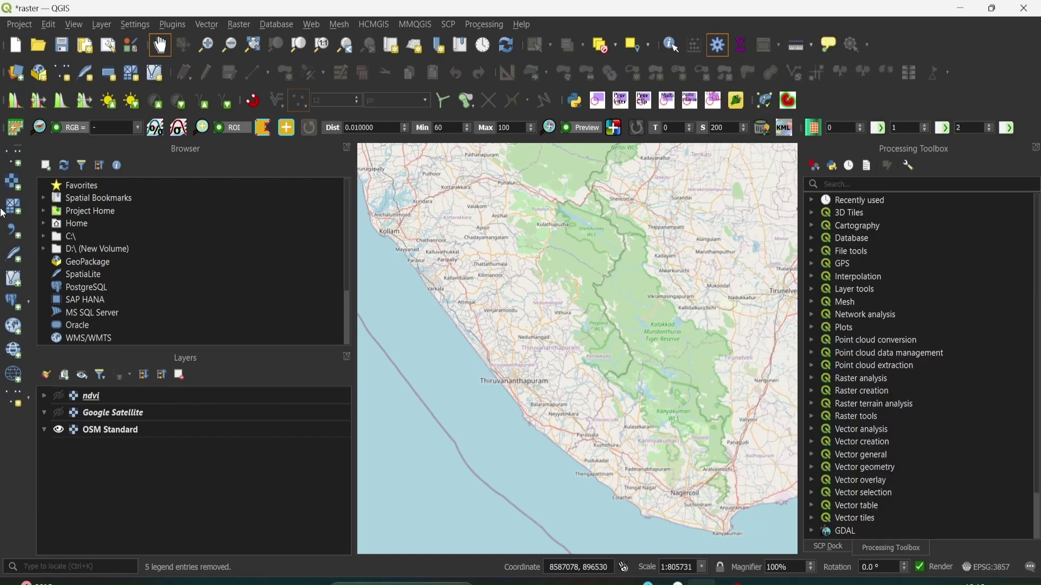
- Add the Landsat rasters LC08_L1TP_143054_20230824_20230826_02_T1_B1 through B5 from the LandSat Tvm folder as layers
{"action": "left_click", "coordinate": [14, 183]}
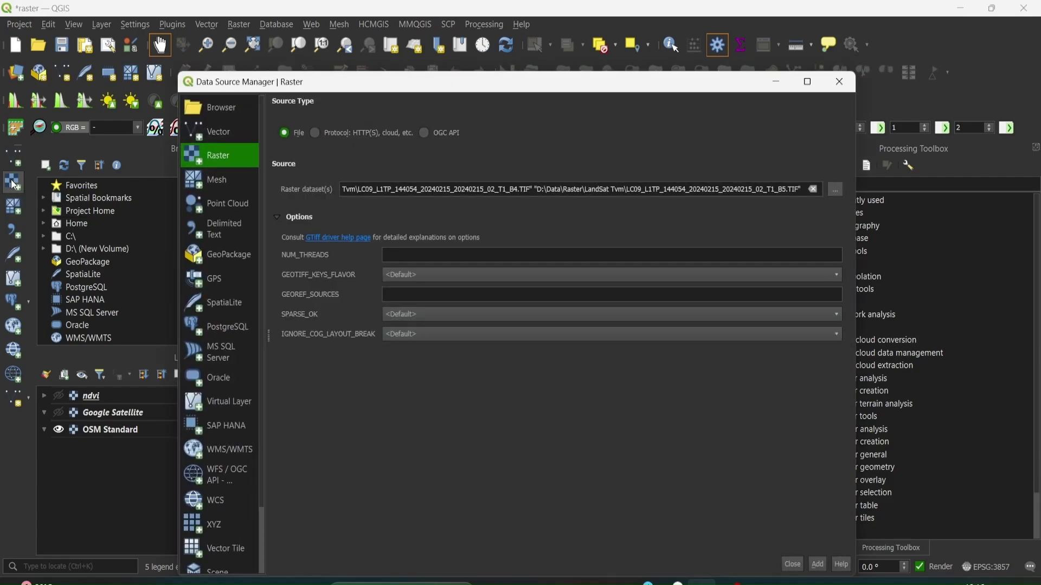
{"action": "left_click_drag", "start_coordinate": [658, 89], "coordinate": [644, 24]}
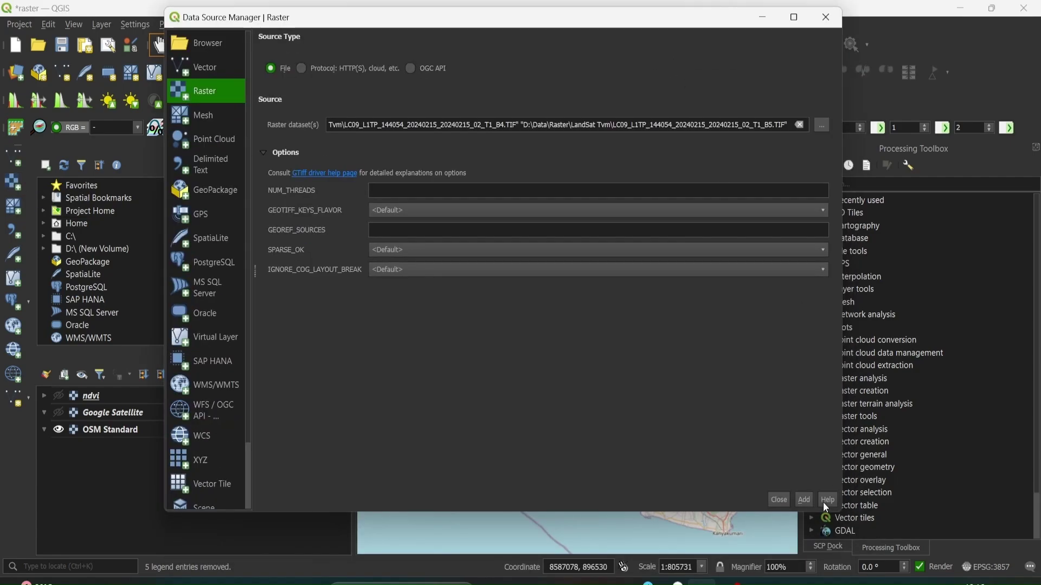
{"action": "left_click", "coordinate": [823, 126]}
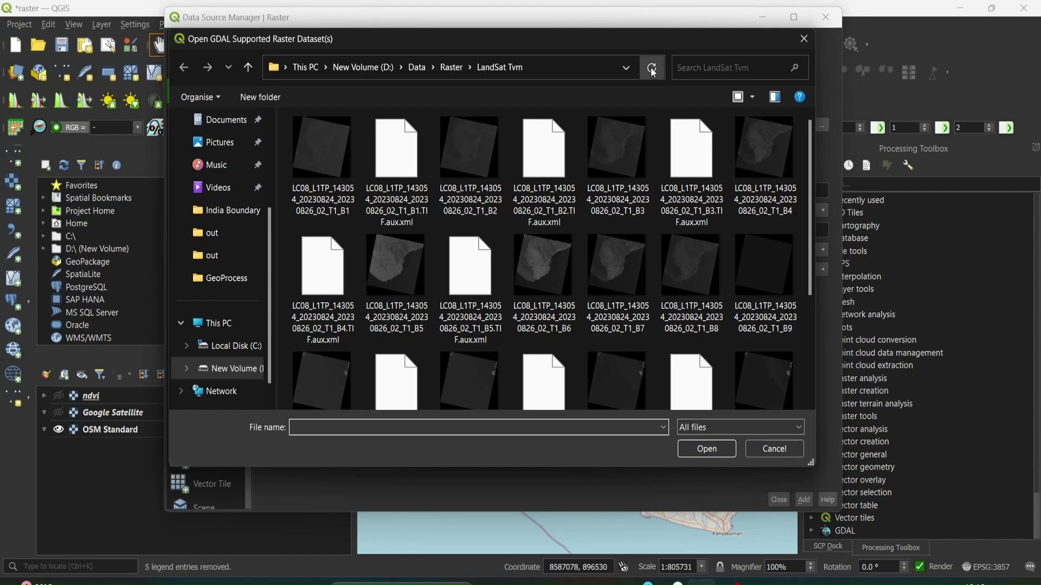
{"action": "left_click", "coordinate": [297, 199]}
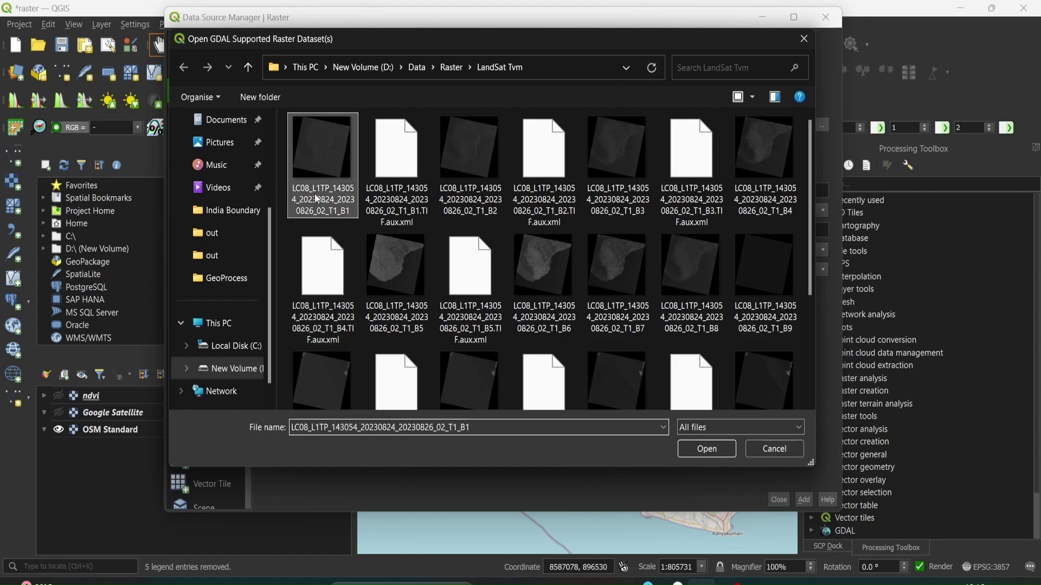
{"action": "left_click", "coordinate": [470, 201], "text": "ctrl"}
{"action": "left_click", "coordinate": [623, 200], "text": "ctrl"}
{"action": "left_click", "coordinate": [754, 198], "text": "ctrl"}
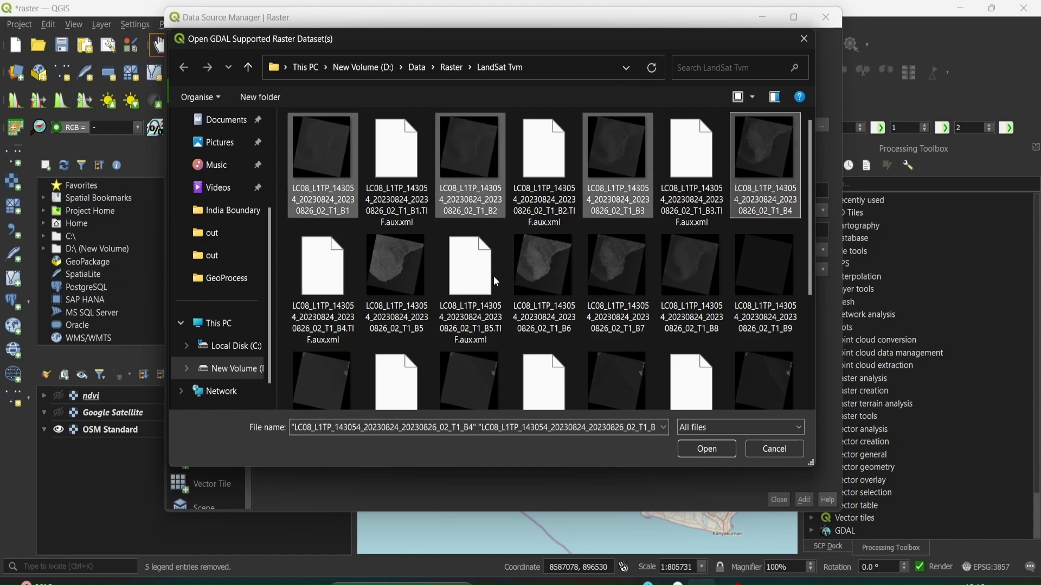
{"action": "left_click", "coordinate": [396, 292], "text": "ctrl"}
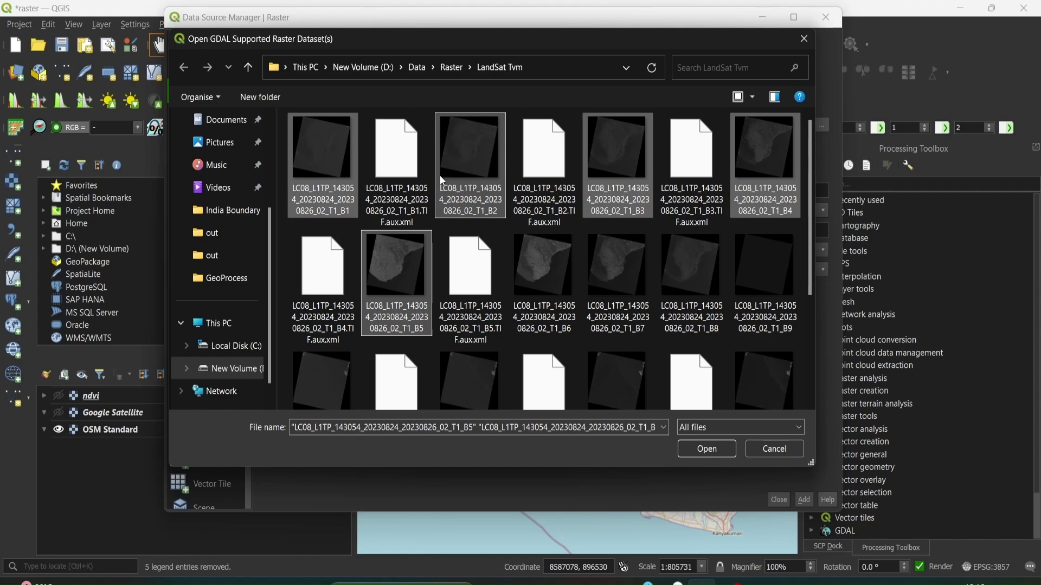
{"action": "mouse_move", "coordinate": [440, 175]}
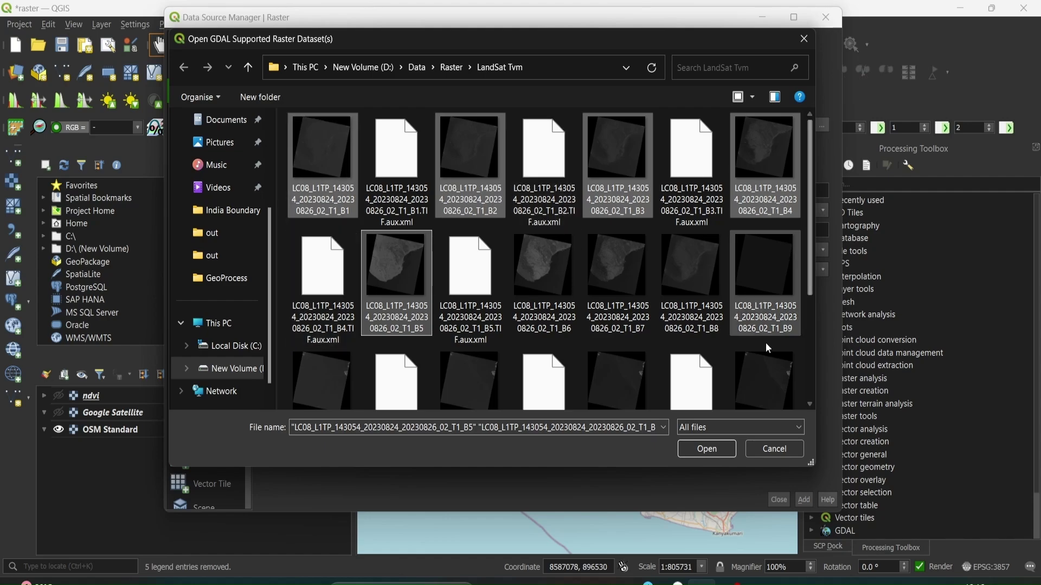
{"action": "left_click", "coordinate": [718, 447]}
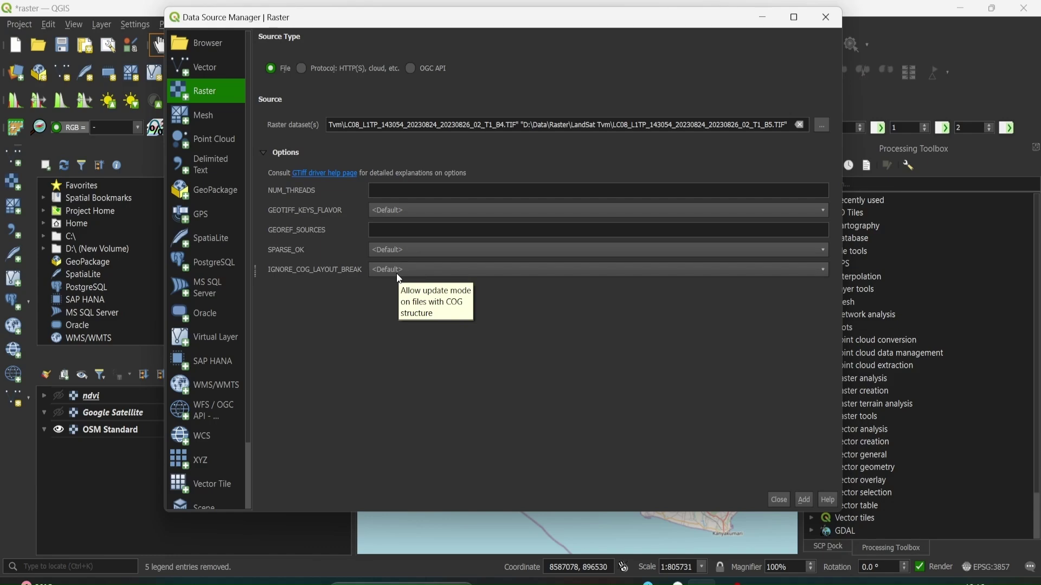
{"action": "left_click", "coordinate": [803, 501]}
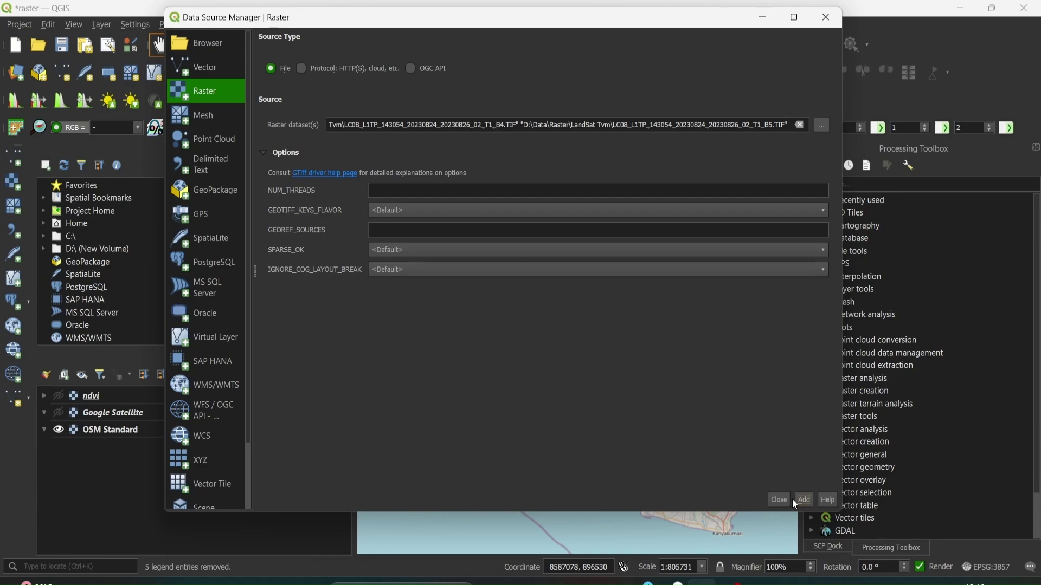
{"action": "left_click", "coordinate": [780, 500]}
- Collapse the legends of the five LC08 band layers, B5 through B1
{"action": "left_click_drag", "start_coordinate": [637, 385], "coordinate": [531, 392]}
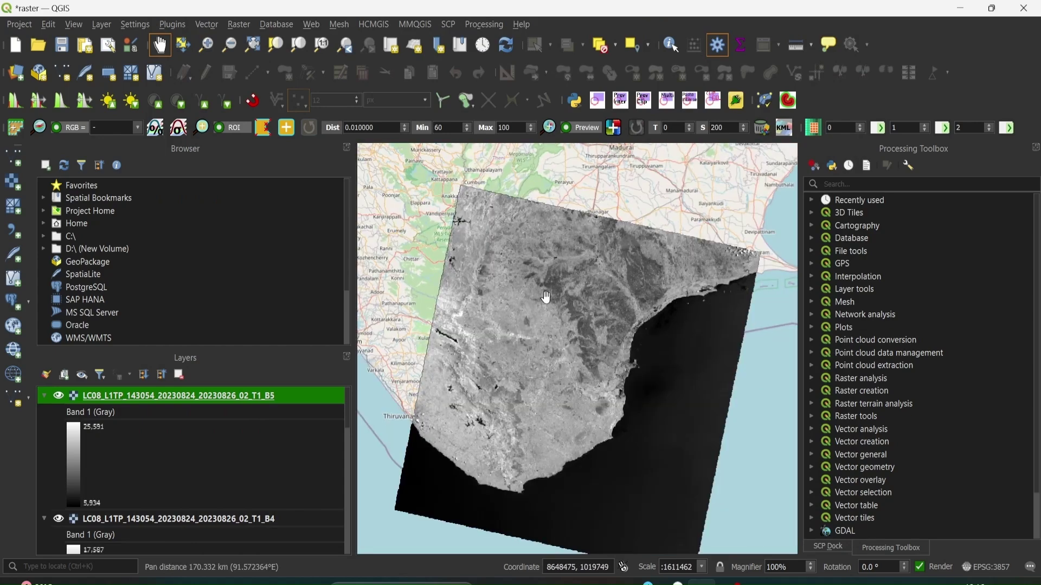
{"action": "left_click", "coordinate": [45, 396]}
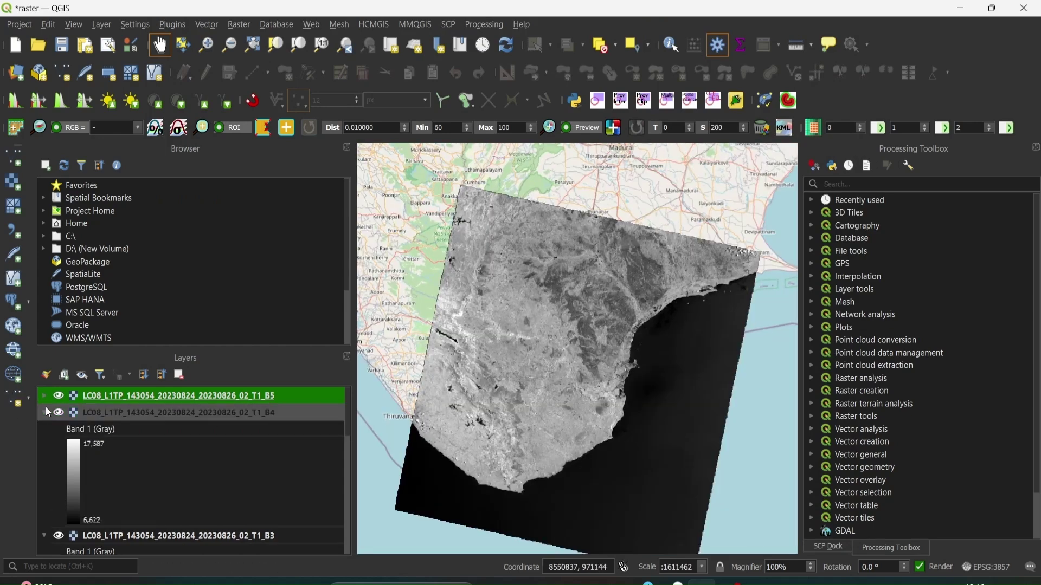
{"action": "left_click", "coordinate": [44, 413]}
{"action": "left_click", "coordinate": [44, 429]}
{"action": "left_click", "coordinate": [45, 446]}
{"action": "left_click", "coordinate": [44, 463]}
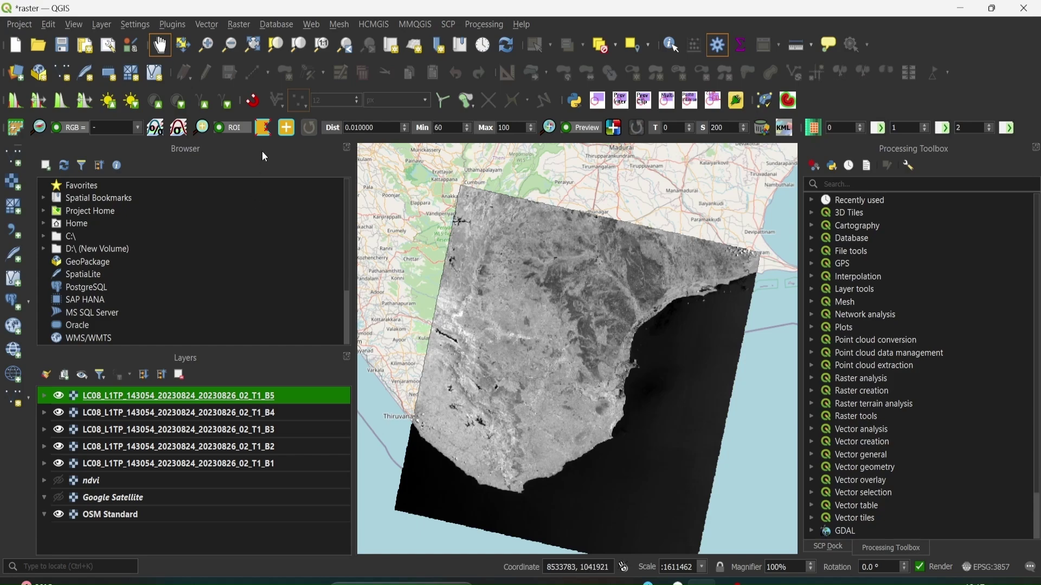
- Set up Build Virtual Raster with LC08 layers B1 through B5 as inputs, placing each input file into a separate band
{"action": "left_click", "coordinate": [237, 25]}
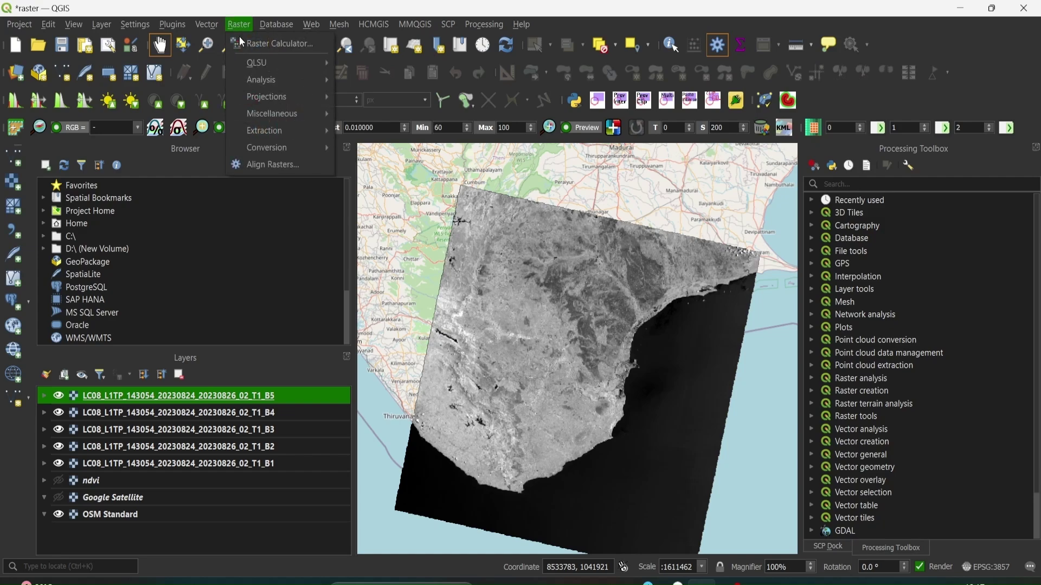
{"action": "mouse_move", "coordinate": [264, 113]}
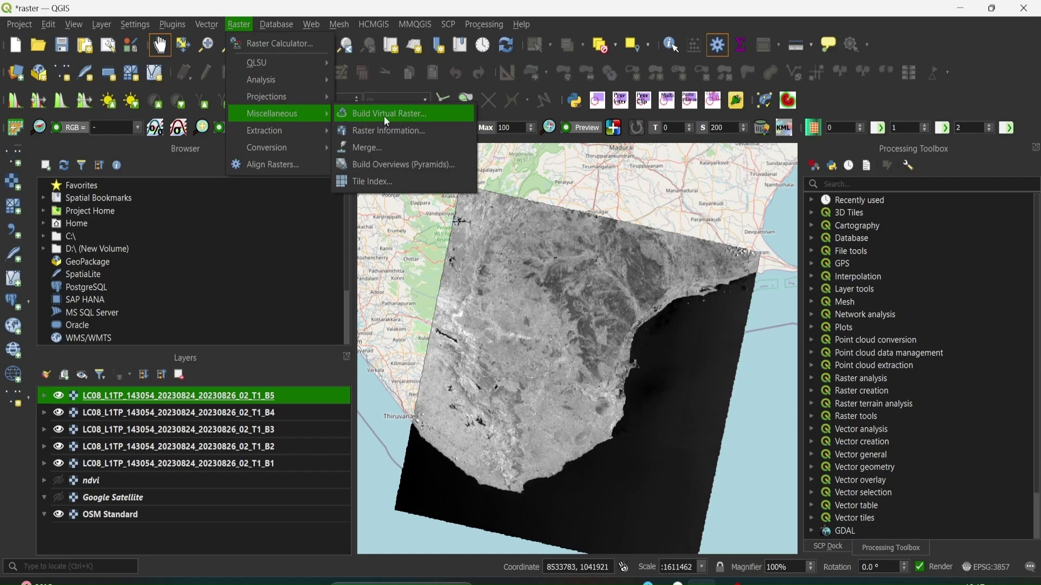
{"action": "left_click", "coordinate": [454, 119]}
{"action": "left_click_drag", "start_coordinate": [522, 80], "coordinate": [469, 73]}
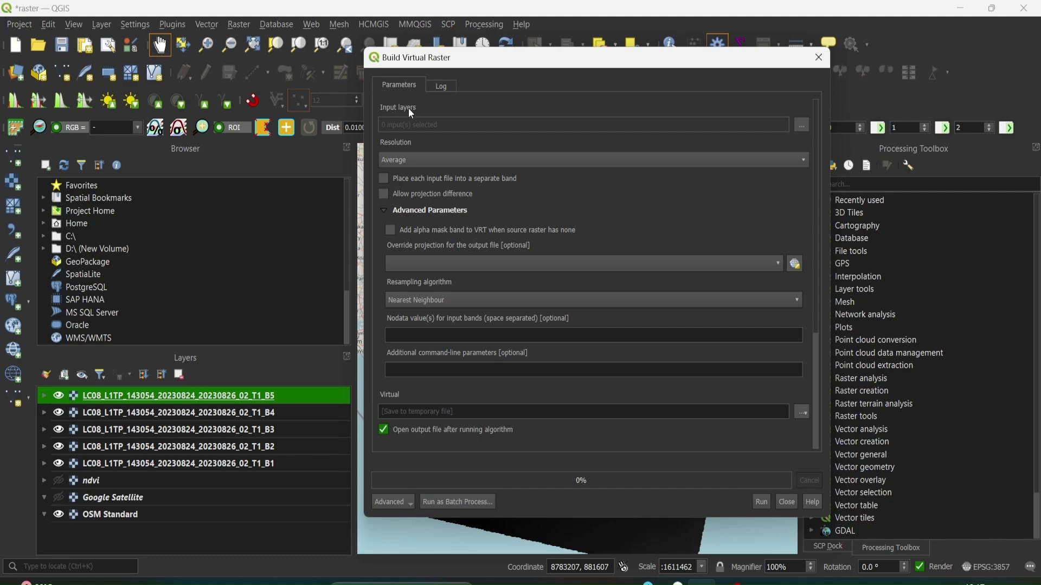
{"action": "left_click", "coordinate": [801, 126]}
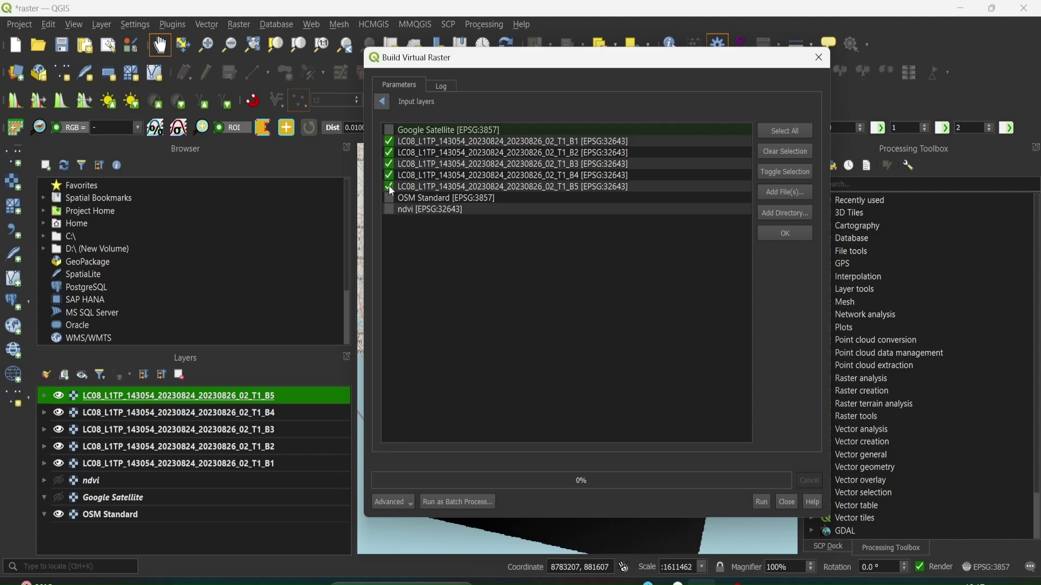
{"action": "left_click", "coordinate": [786, 238]}
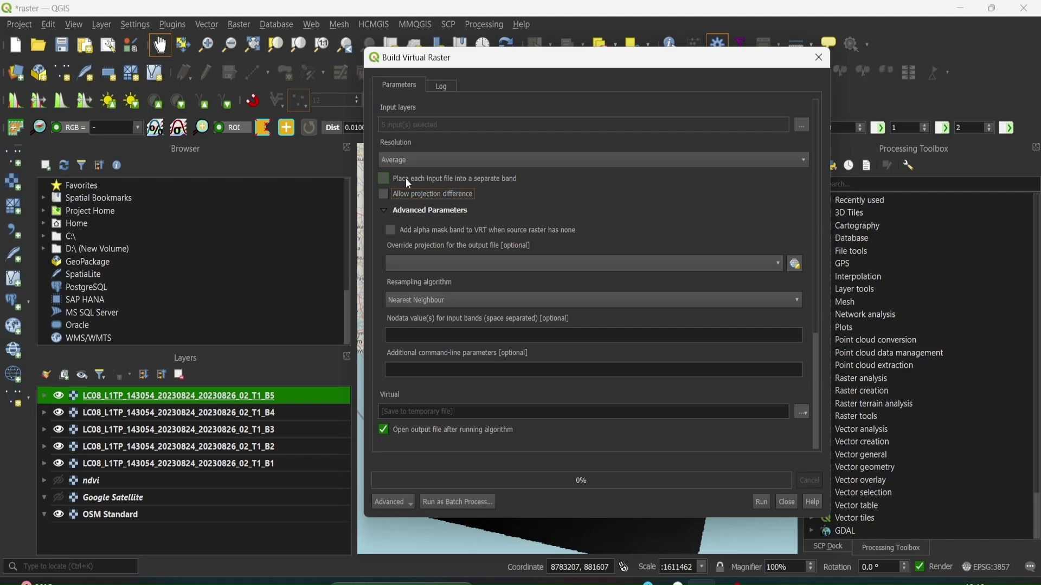
{"action": "left_click", "coordinate": [385, 180]}
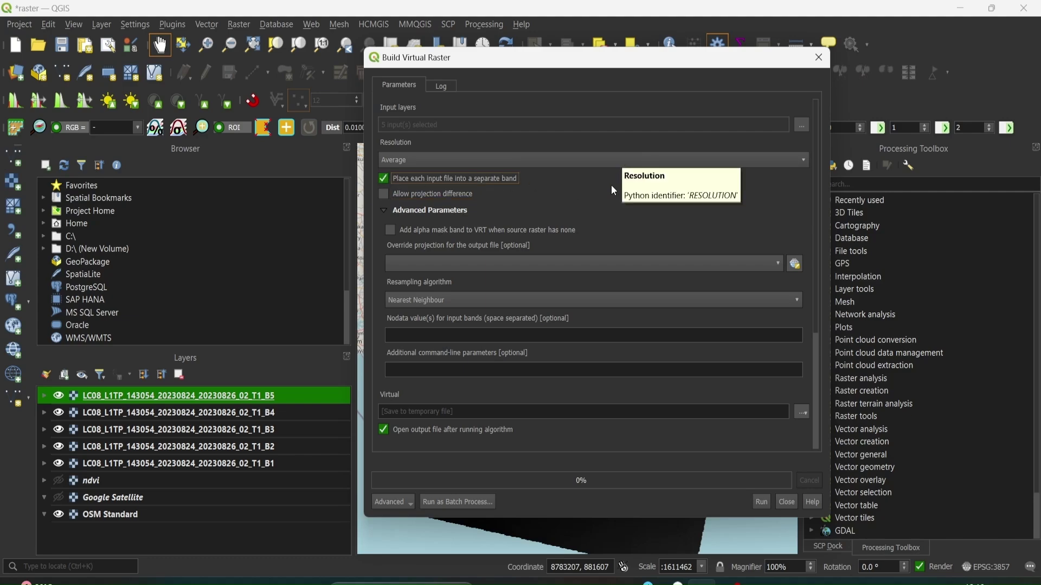
{"action": "left_click_drag", "start_coordinate": [608, 55], "coordinate": [535, 47]}
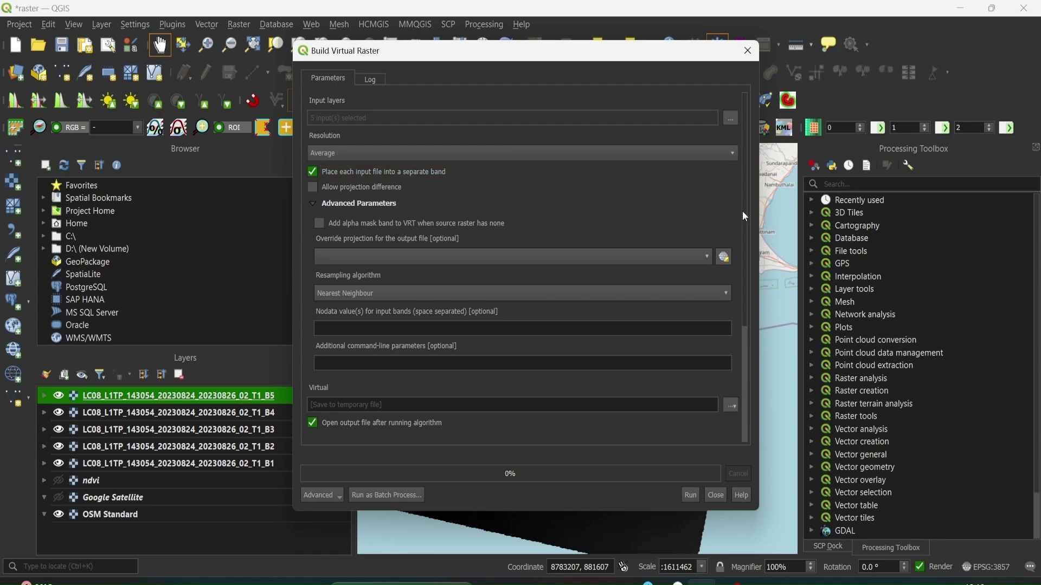
{"action": "scroll", "coordinate": [747, 342], "scroll_direction": "down", "scroll_amount": 5}
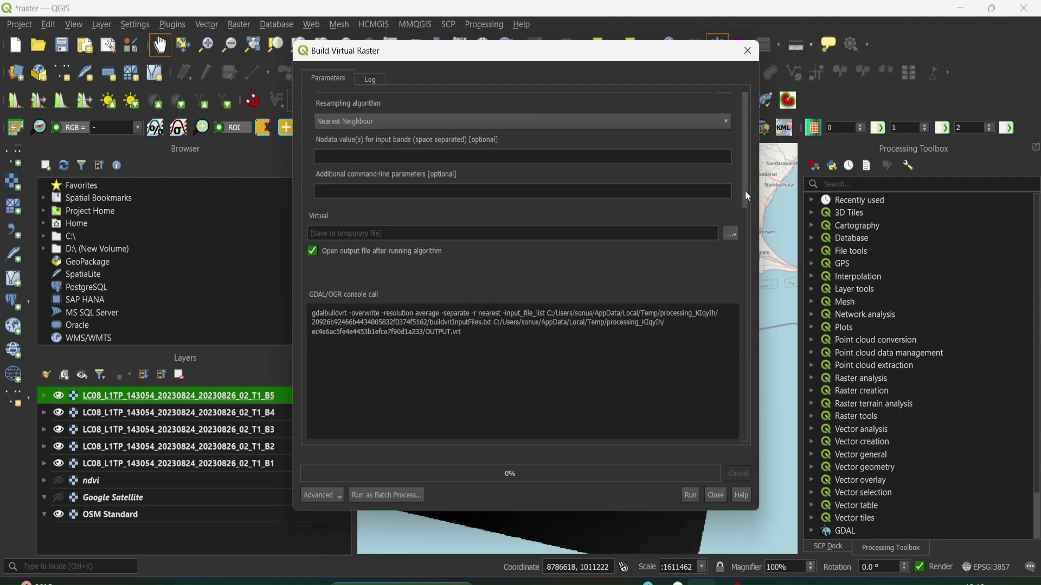
{"action": "scroll", "coordinate": [749, 201], "scroll_direction": "up", "scroll_amount": 5}
{"action": "scroll", "coordinate": [499, 292], "scroll_direction": "down", "scroll_amount": 3}
{"action": "scroll", "coordinate": [585, 290], "scroll_direction": "up", "scroll_amount": 2}
{"action": "scroll", "coordinate": [584, 291], "scroll_direction": "up", "scroll_amount": 1}
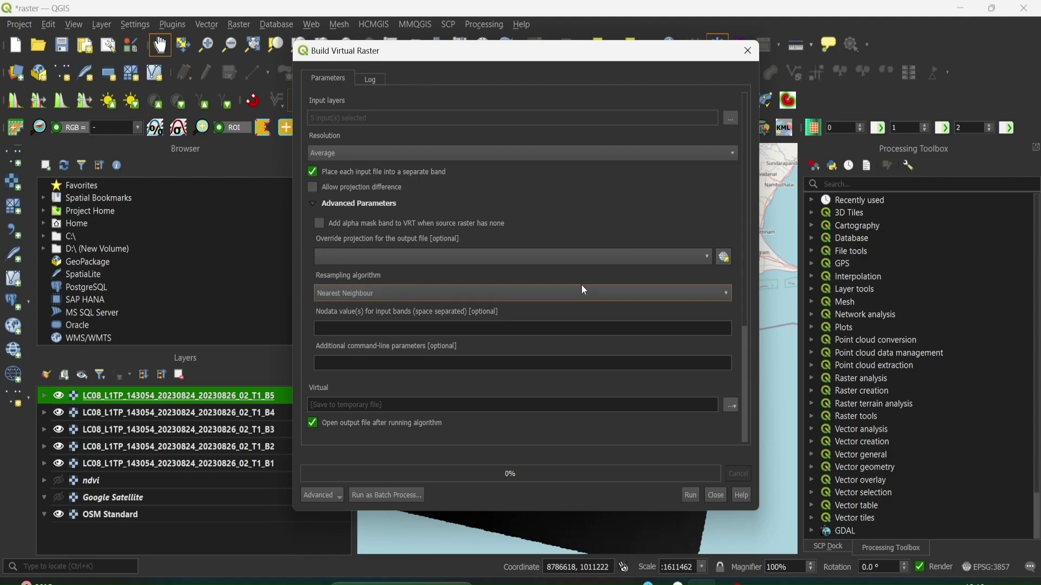
{"action": "scroll", "coordinate": [749, 342], "scroll_direction": "down", "scroll_amount": 3}
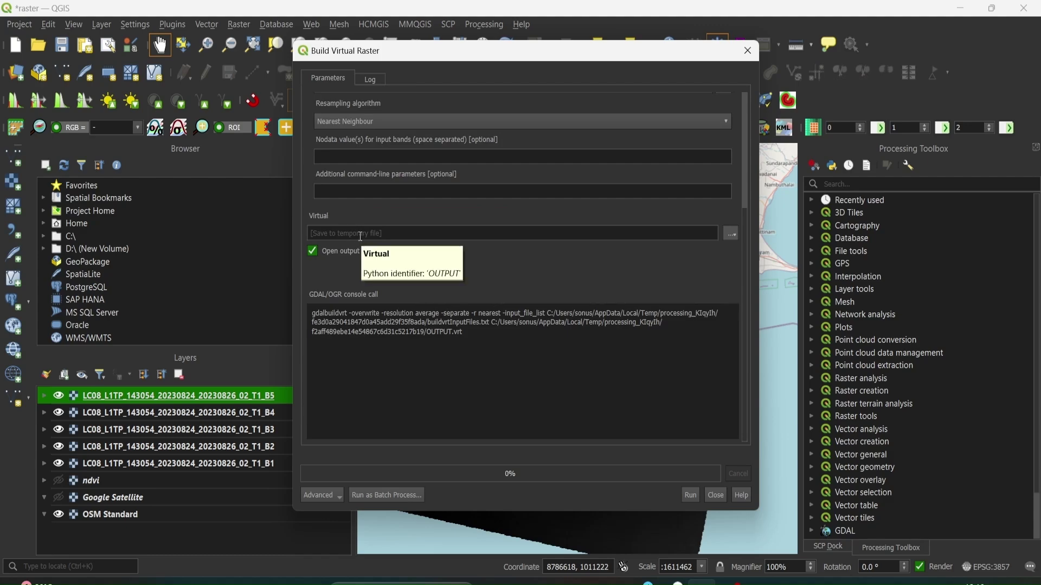
{"action": "left_click", "coordinate": [733, 234]}
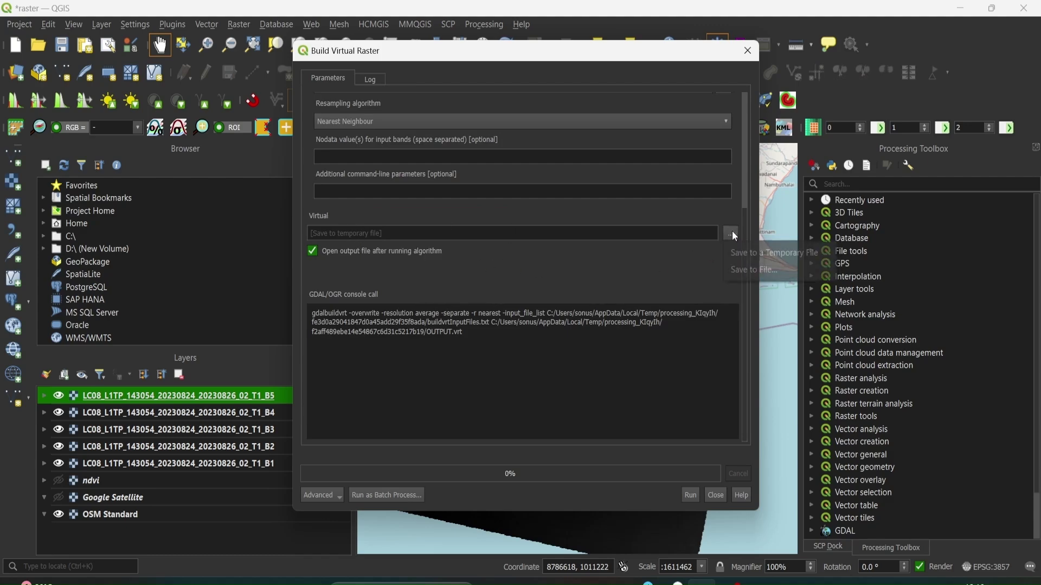
{"action": "left_click", "coordinate": [741, 271]}
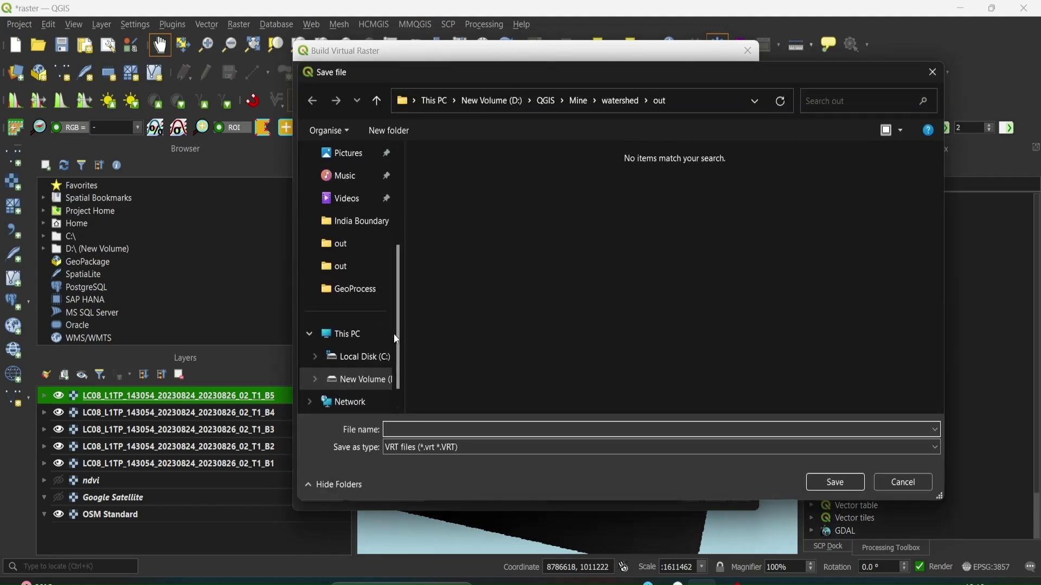
{"action": "left_click", "coordinate": [903, 483]}
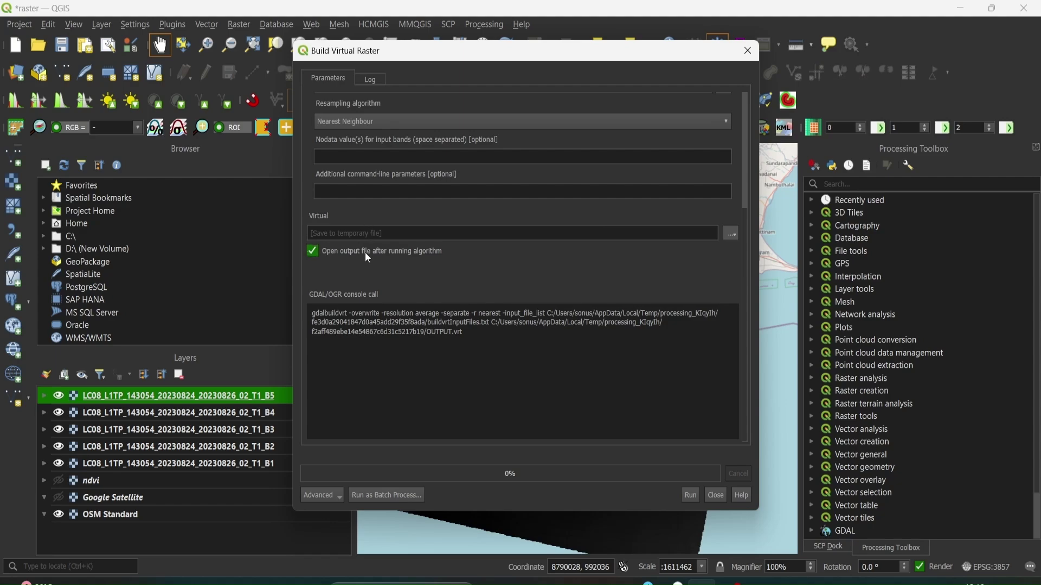
- Run Build Virtual Raster on the five bands with the output saved to a temporary file
{"action": "scroll", "coordinate": [448, 278], "scroll_direction": "up", "scroll_amount": 3}
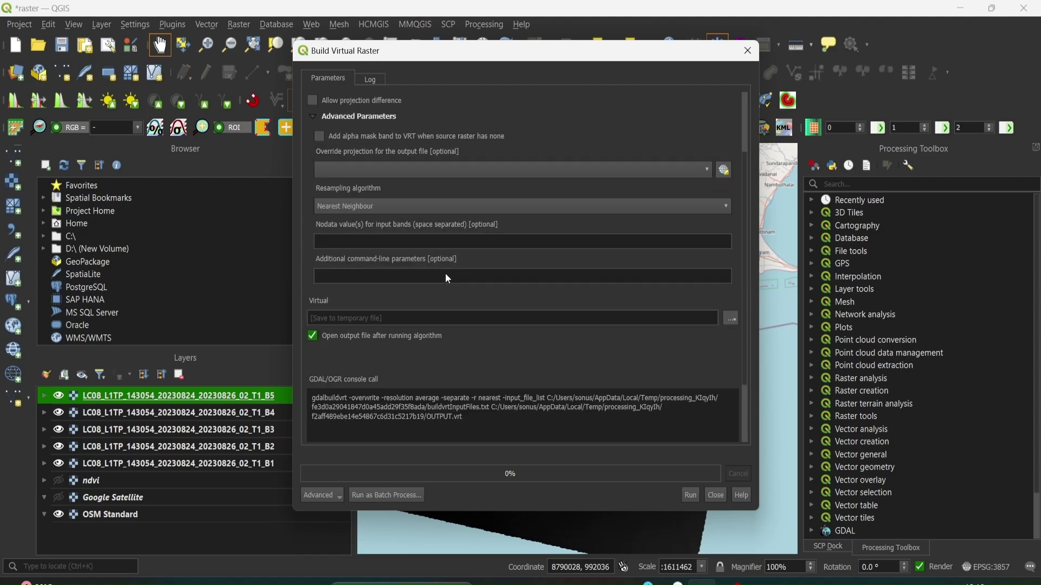
{"action": "scroll", "coordinate": [643, 389], "scroll_direction": "down", "scroll_amount": 2}
{"action": "left_click", "coordinate": [693, 496]}
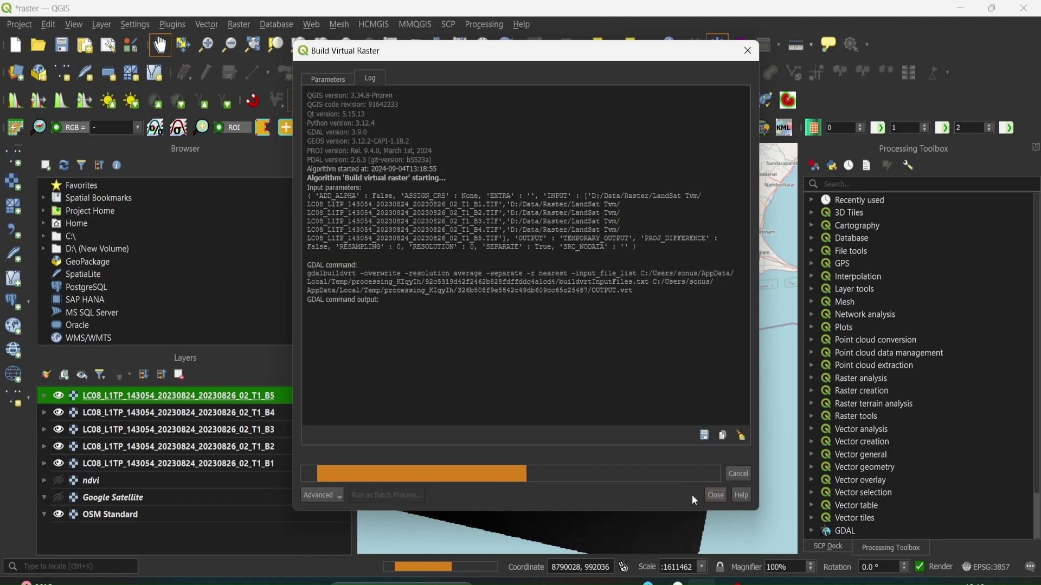
- Set the LC08 Virtual layer's multiband color rendering to Band 4 for red, Band 3 for green and Band 2 for blue
{"action": "scroll", "coordinate": [626, 428], "scroll_direction": "down", "scroll_amount": 1}
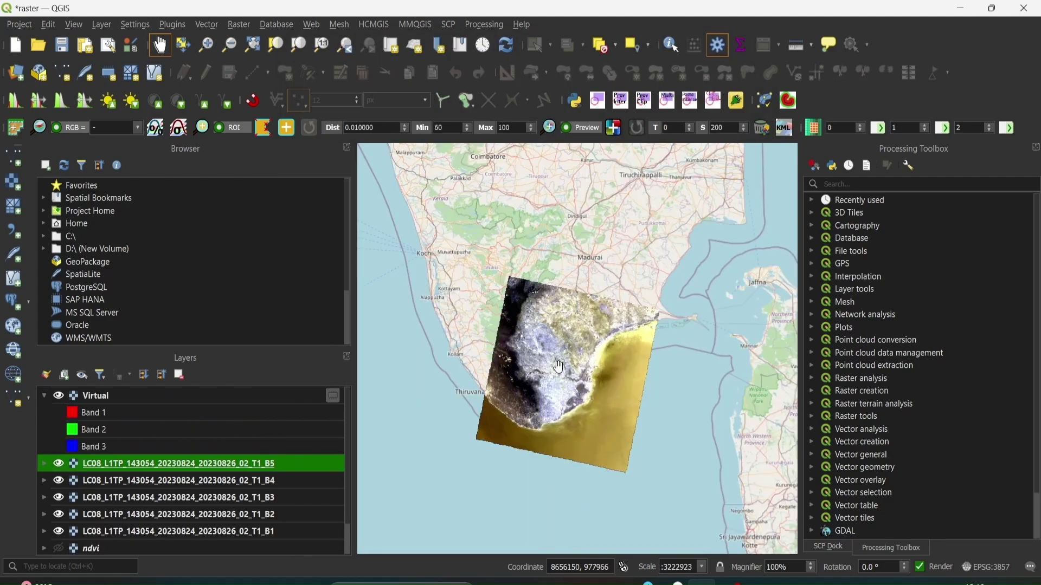
{"action": "left_click", "coordinate": [77, 415]}
{"action": "double_click", "coordinate": [74, 411]}
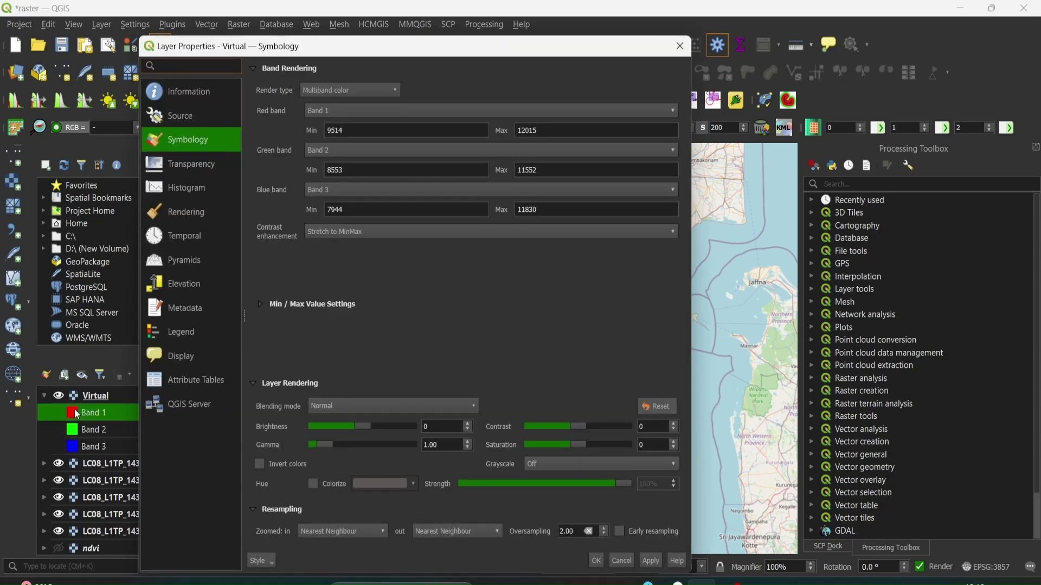
{"action": "left_click", "coordinate": [357, 110]}
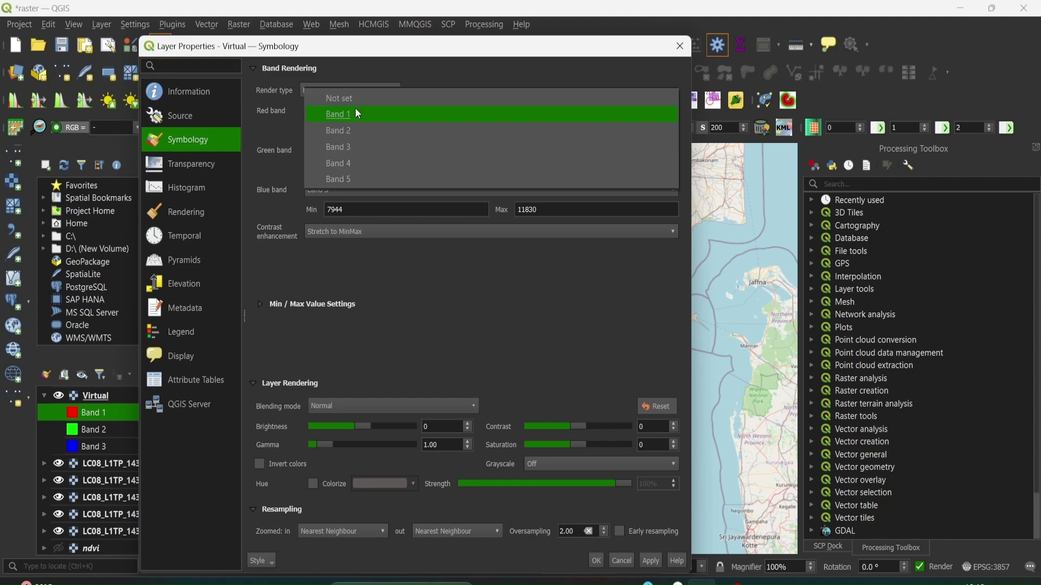
{"action": "left_click", "coordinate": [364, 164]}
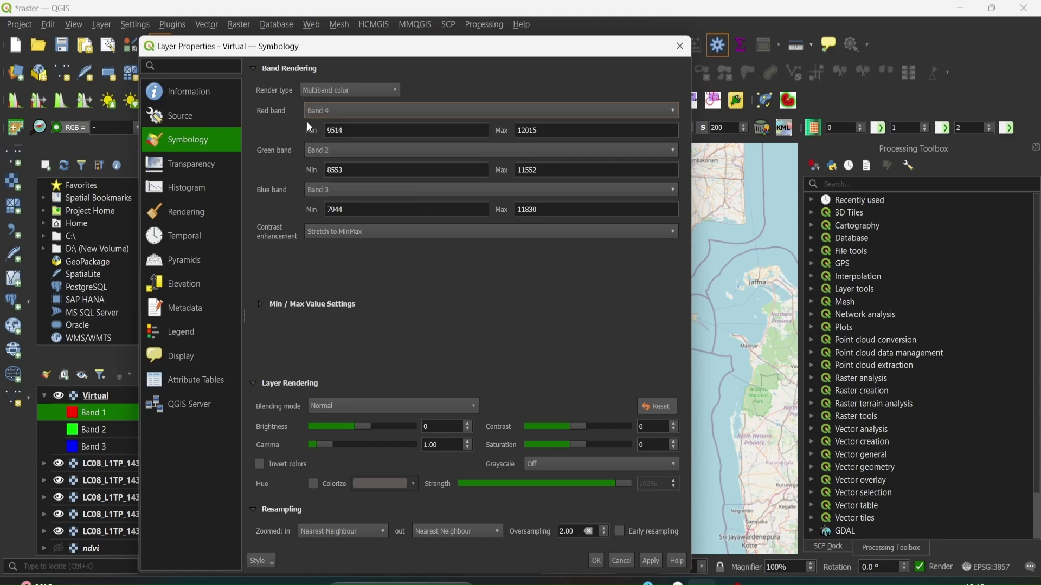
{"action": "left_click", "coordinate": [312, 157]}
{"action": "left_click", "coordinate": [327, 184]}
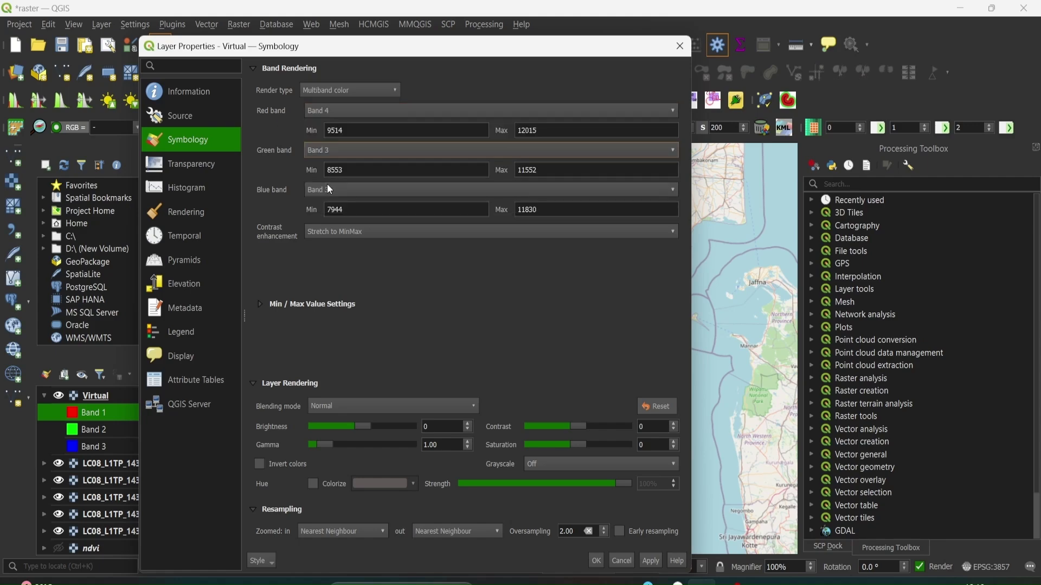
{"action": "left_click", "coordinate": [328, 191]}
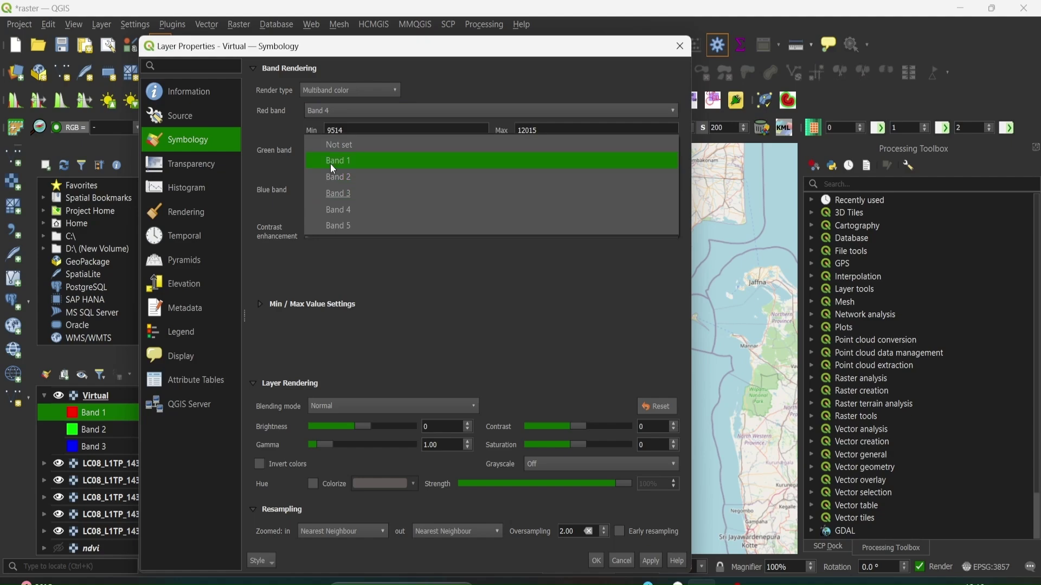
{"action": "left_click", "coordinate": [327, 175]}
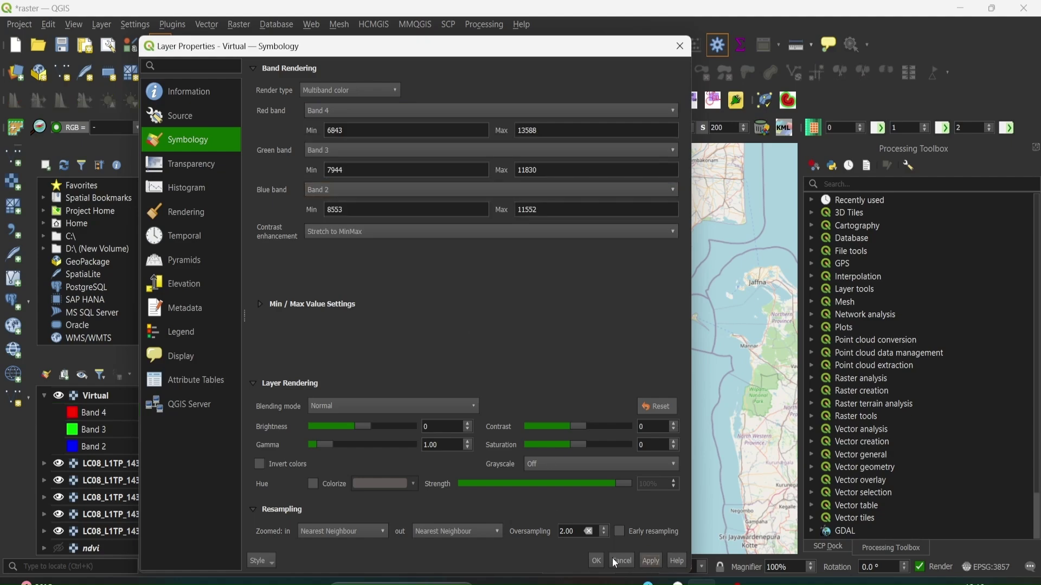
{"action": "left_click", "coordinate": [596, 560]}
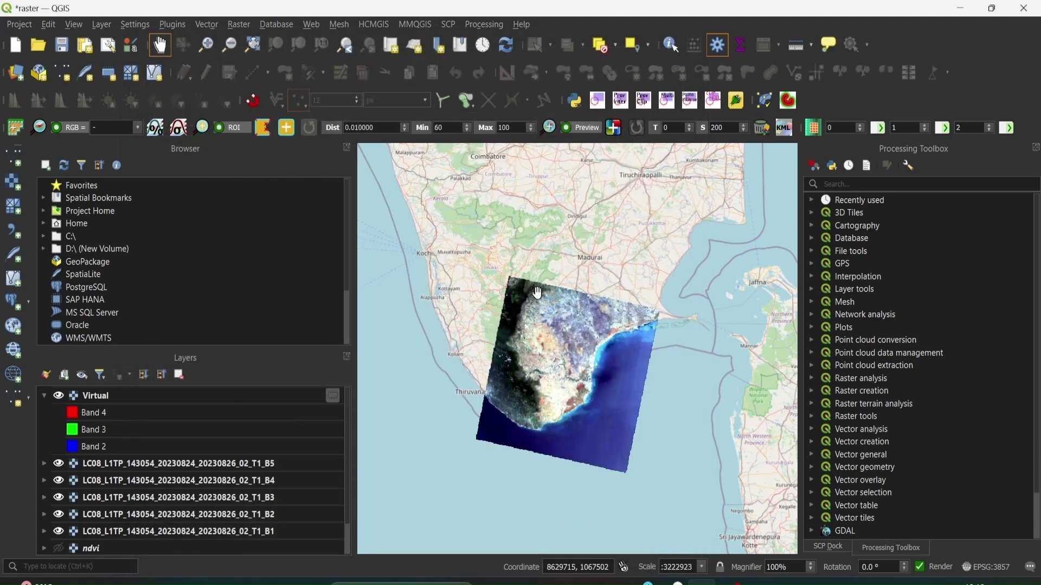
- Remove the five single-band LC08 layers, B1 through B5, from the project
{"action": "left_click", "coordinate": [151, 465]}
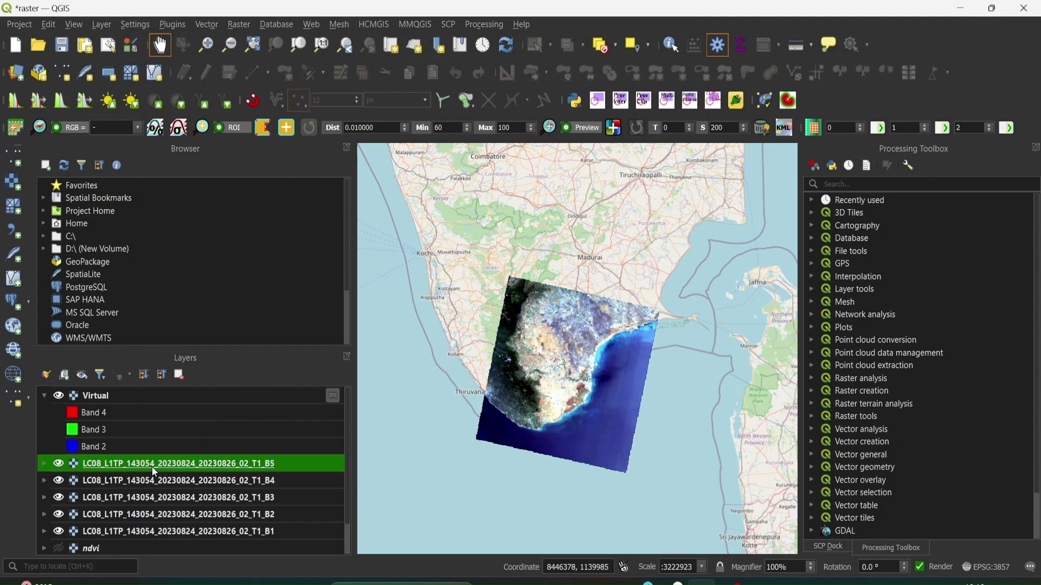
{"action": "left_click", "coordinate": [176, 531], "text": "shift"}
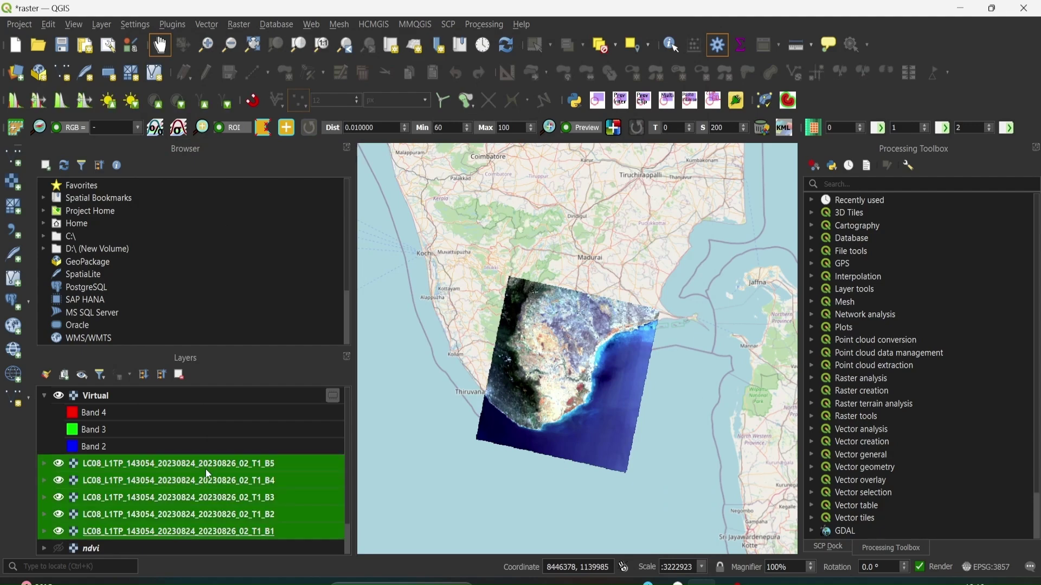
{"action": "right_click", "coordinate": [209, 481]}
{"action": "left_click", "coordinate": [247, 301]}
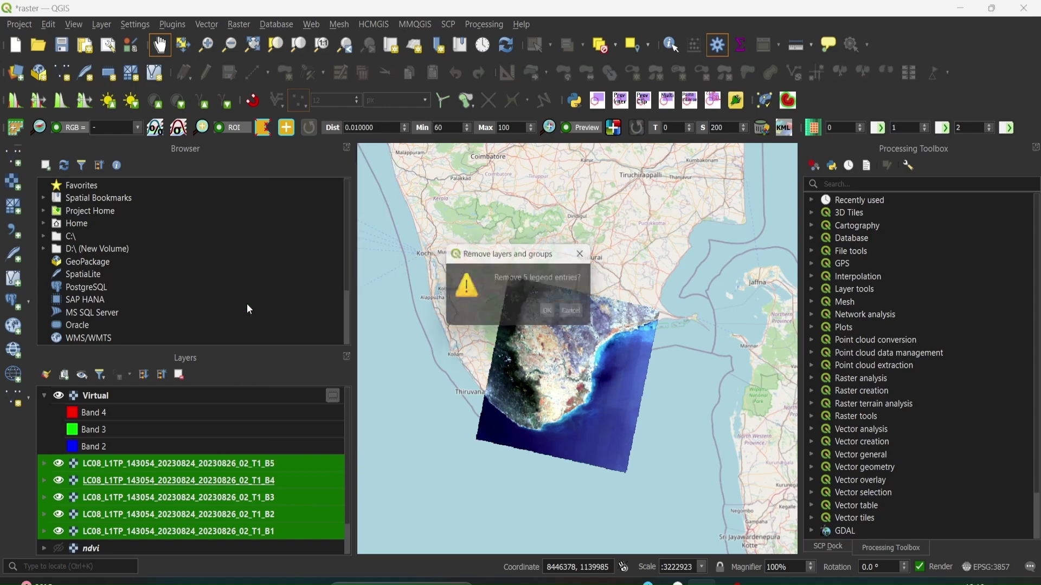
{"action": "left_click", "coordinate": [552, 314]}
- Add the Landsat rasters LC09_L1TP_144054_20240215_20240215_02_T1_B1 through B5 from the LandSat Tvm folder as layers
{"action": "left_click", "coordinate": [20, 134]}
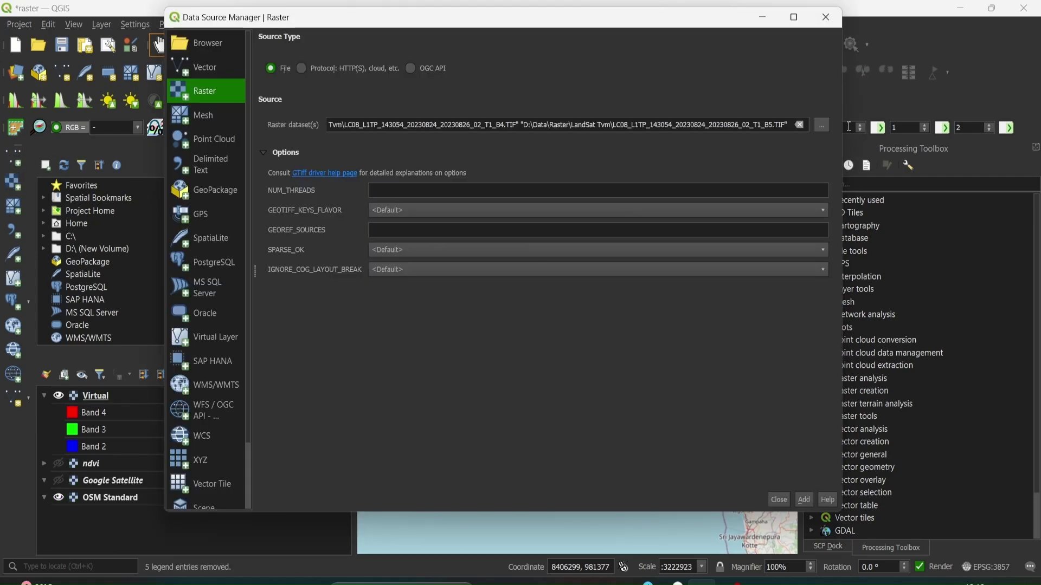
{"action": "left_click", "coordinate": [820, 125]}
{"action": "scroll", "coordinate": [380, 298], "scroll_direction": "down", "scroll_amount": 1}
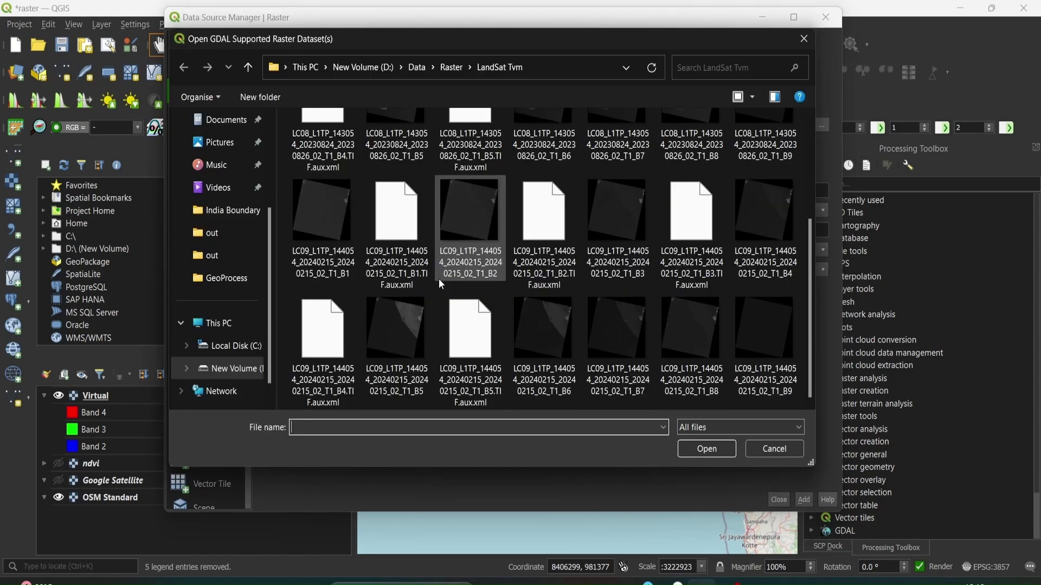
{"action": "left_click", "coordinate": [318, 267]}
{"action": "left_click", "coordinate": [465, 250], "text": "ctrl"}
{"action": "left_click", "coordinate": [631, 251], "text": "ctrl"}
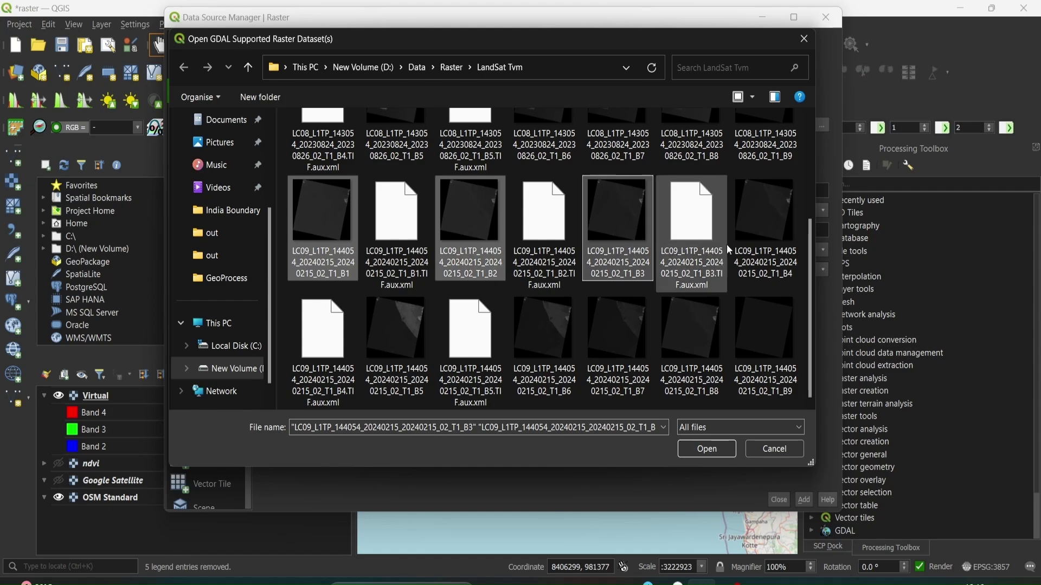
{"action": "left_click", "coordinate": [764, 239], "text": "ctrl"}
{"action": "left_click", "coordinate": [395, 392], "text": "ctrl"}
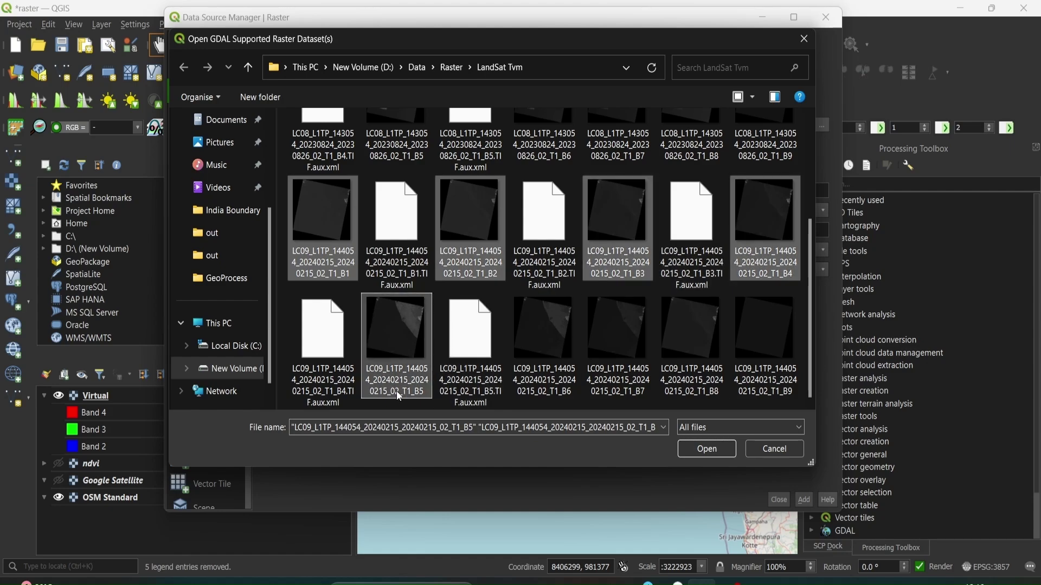
{"action": "left_click", "coordinate": [690, 450]}
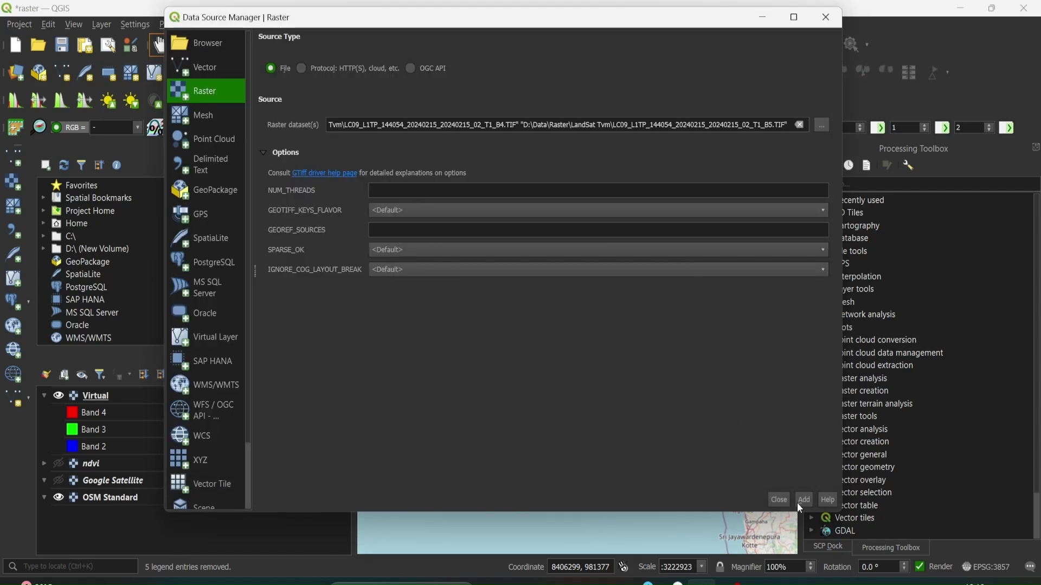
{"action": "left_click", "coordinate": [779, 499]}
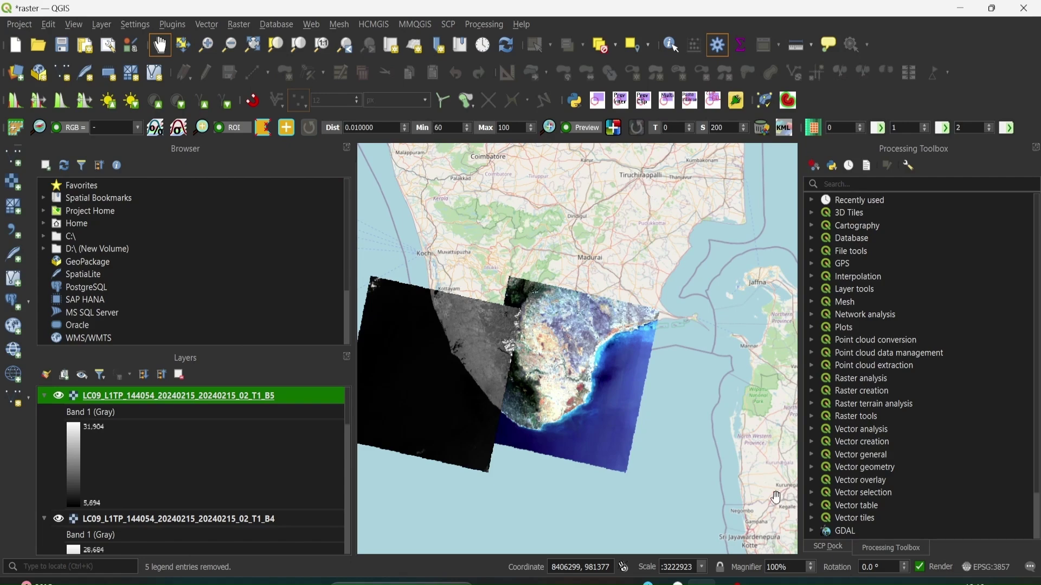
- Collapse the legends of the five LC09 band layers, B5 through B1
{"action": "left_click_drag", "start_coordinate": [529, 381], "coordinate": [606, 350]}
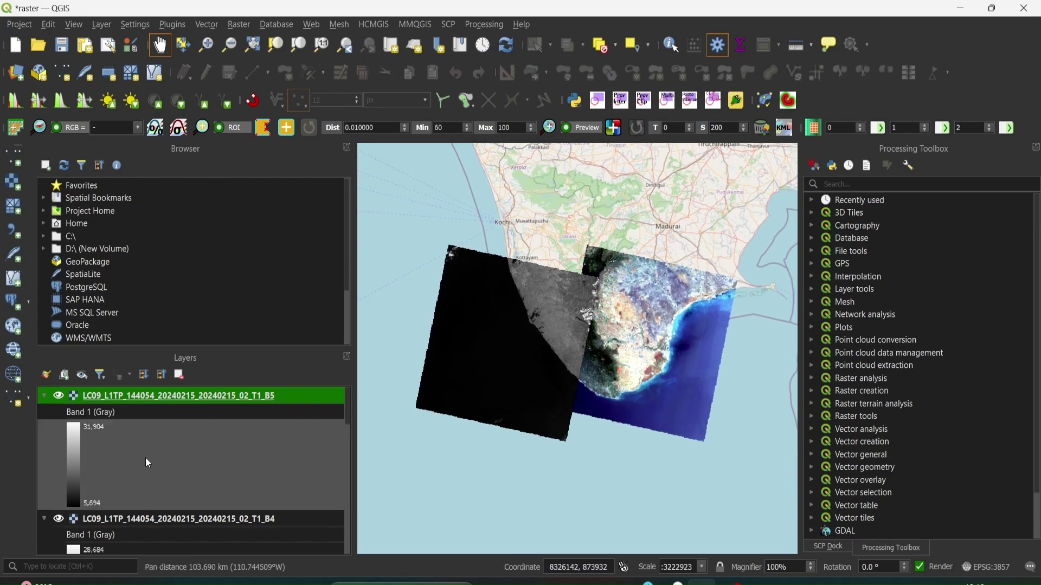
{"action": "left_click", "coordinate": [44, 395]}
{"action": "left_click", "coordinate": [43, 413]}
{"action": "left_click", "coordinate": [44, 429]}
{"action": "left_click", "coordinate": [44, 447]}
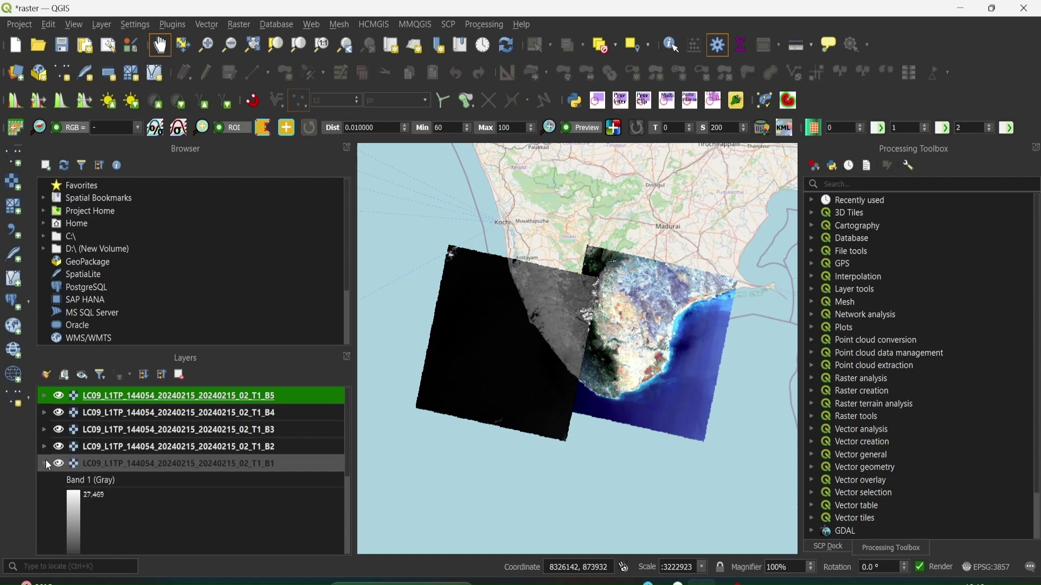
{"action": "left_click", "coordinate": [44, 464]}
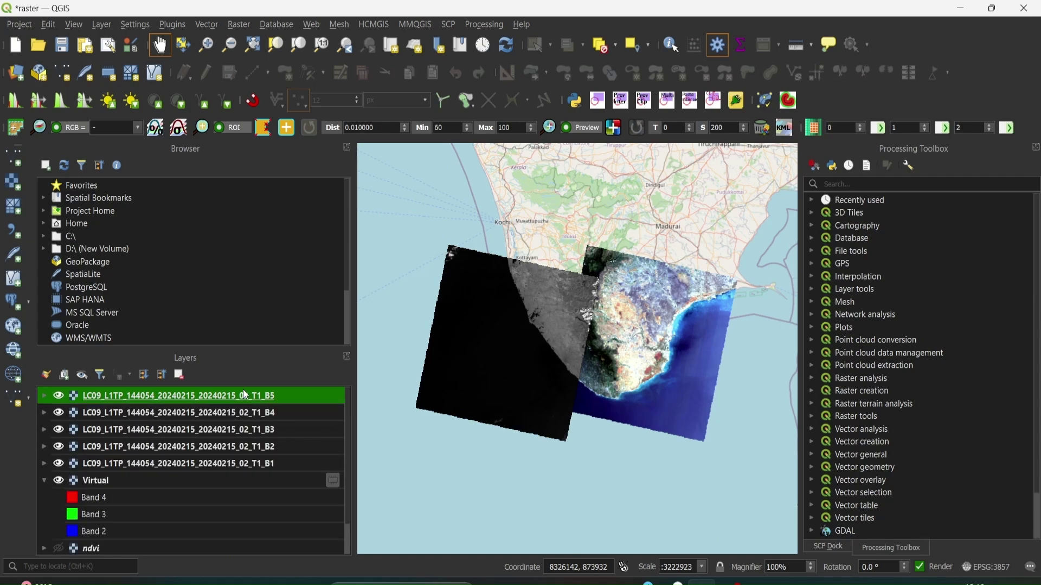
- Set up Build Virtual Raster with LC09 layers B1 through B5 as inputs, placing each input file into a separate band
{"action": "left_click", "coordinate": [232, 24]}
{"action": "mouse_move", "coordinate": [263, 109]}
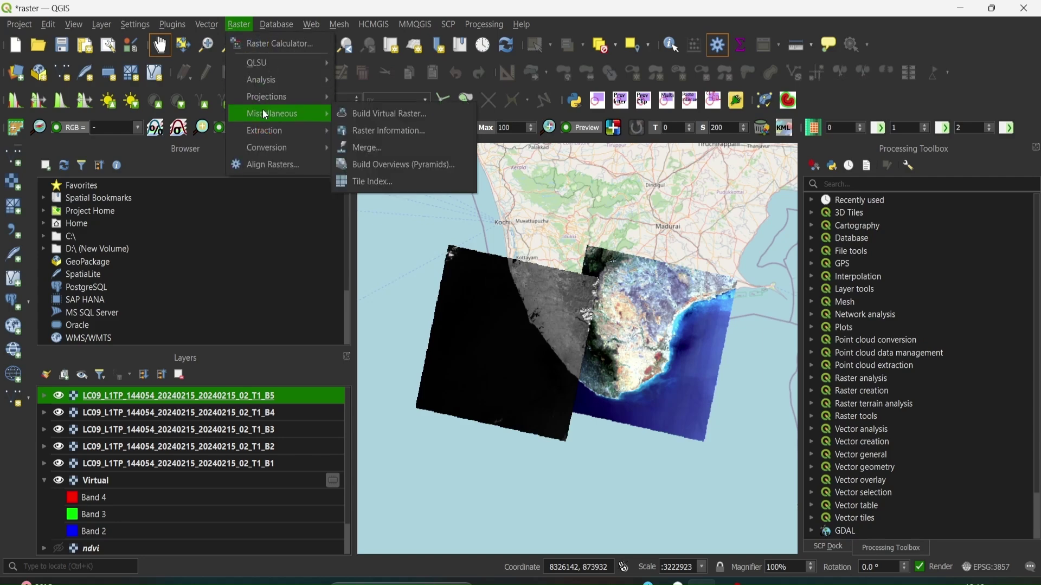
{"action": "left_click", "coordinate": [470, 115]}
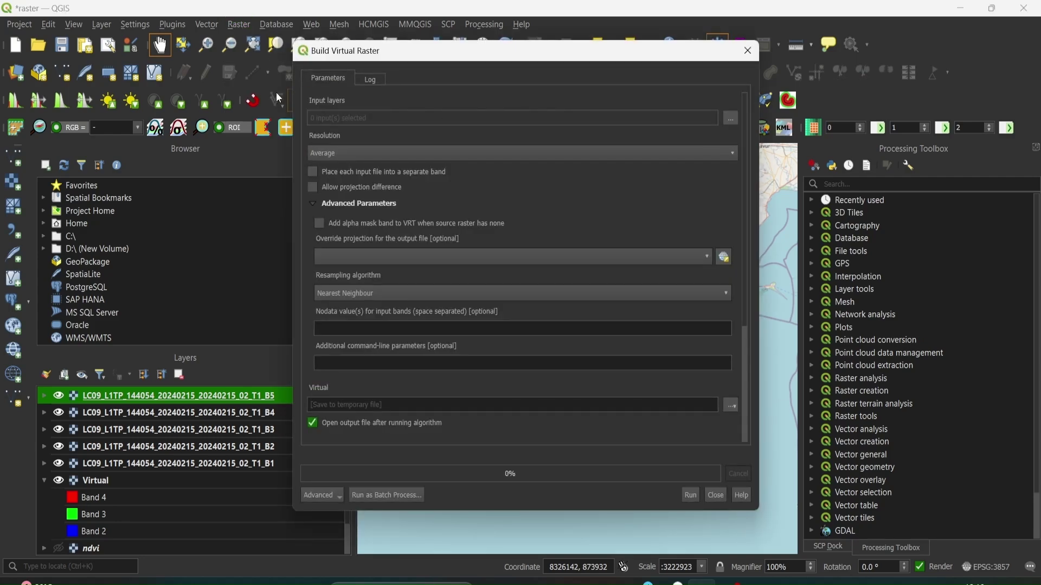
{"action": "left_click", "coordinate": [731, 119]}
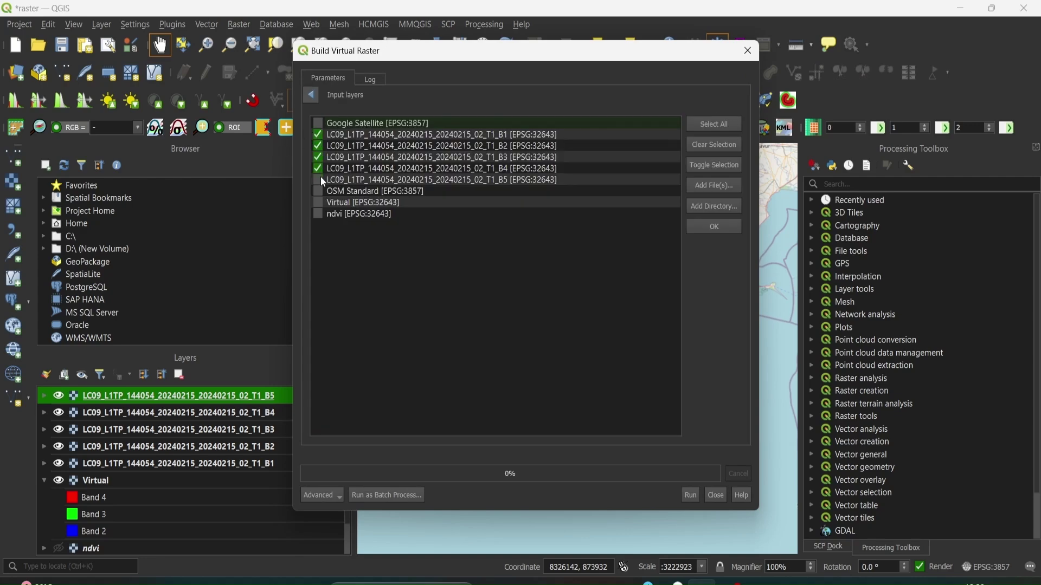
{"action": "left_click", "coordinate": [718, 230]}
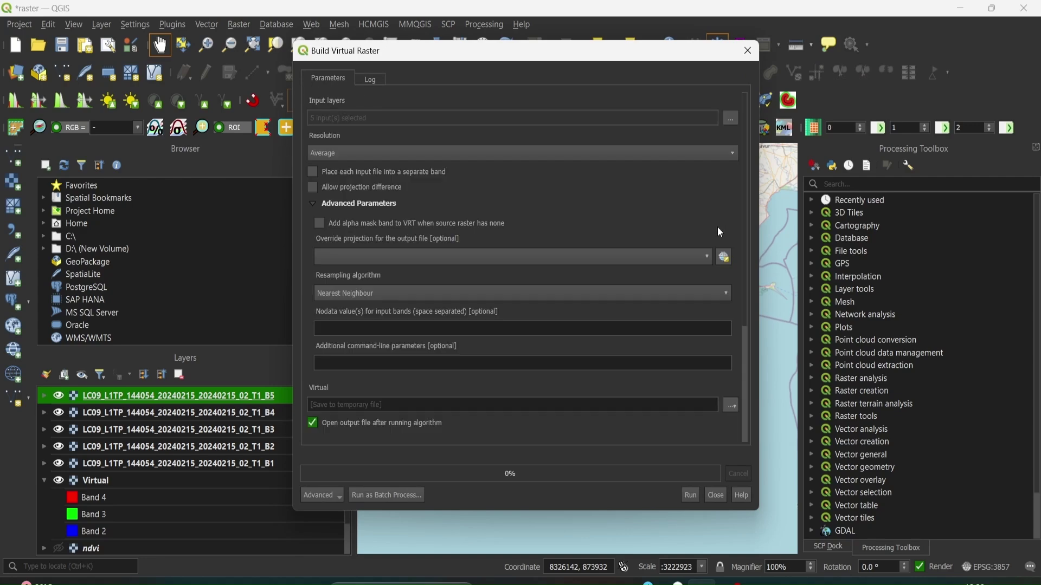
{"action": "left_click", "coordinate": [314, 174]}
{"action": "scroll", "coordinate": [589, 206], "scroll_direction": "down", "scroll_amount": 5}
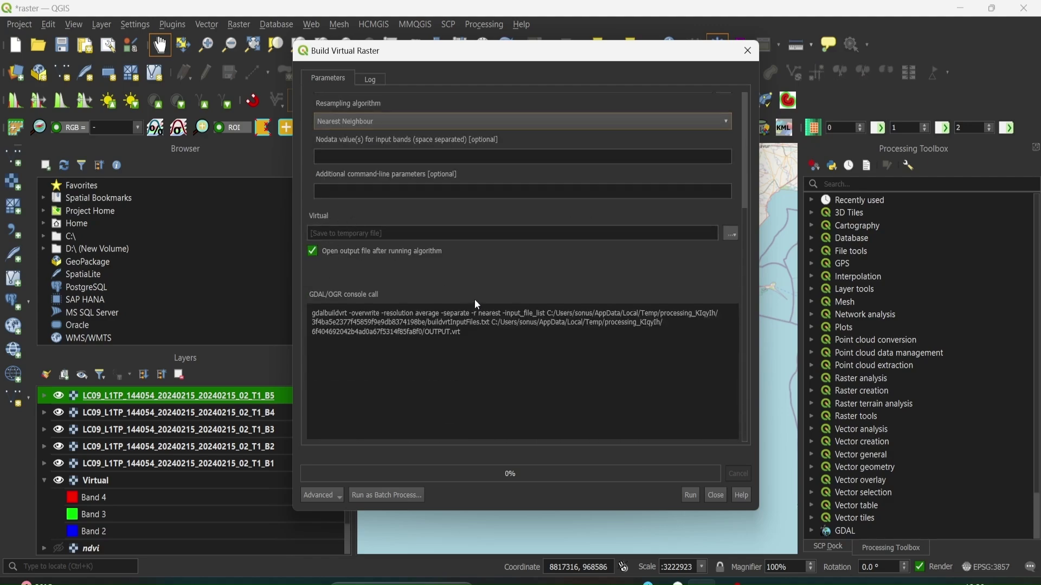
{"action": "left_click", "coordinate": [341, 155]}
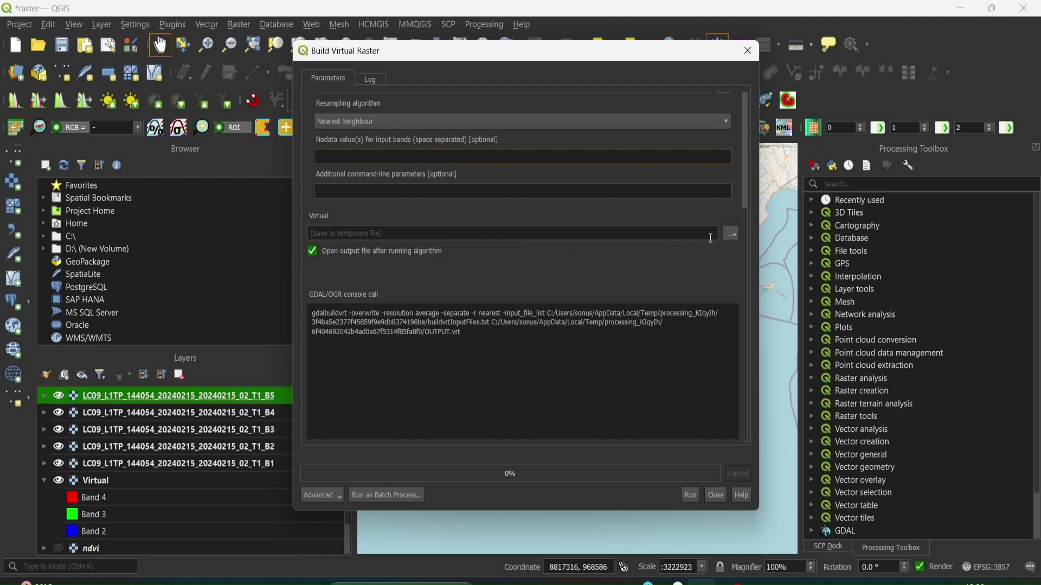
{"action": "left_click", "coordinate": [731, 234]}
{"action": "left_click", "coordinate": [750, 272]}
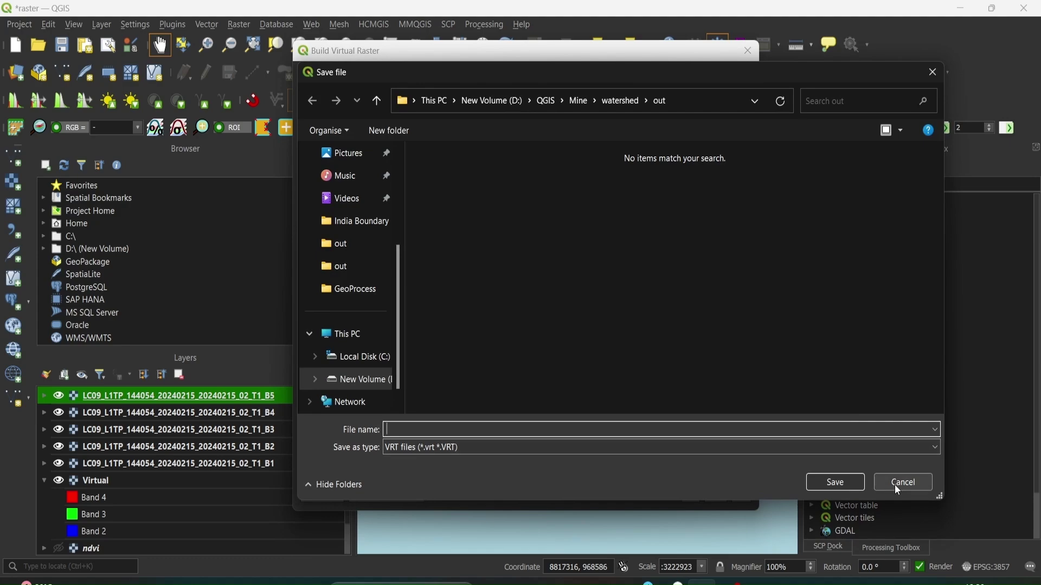
{"action": "left_click", "coordinate": [894, 484]}
- Run Build Virtual Raster on the five LC09 bands with the output saved to a temporary file, and close the tool
{"action": "left_click", "coordinate": [692, 495]}
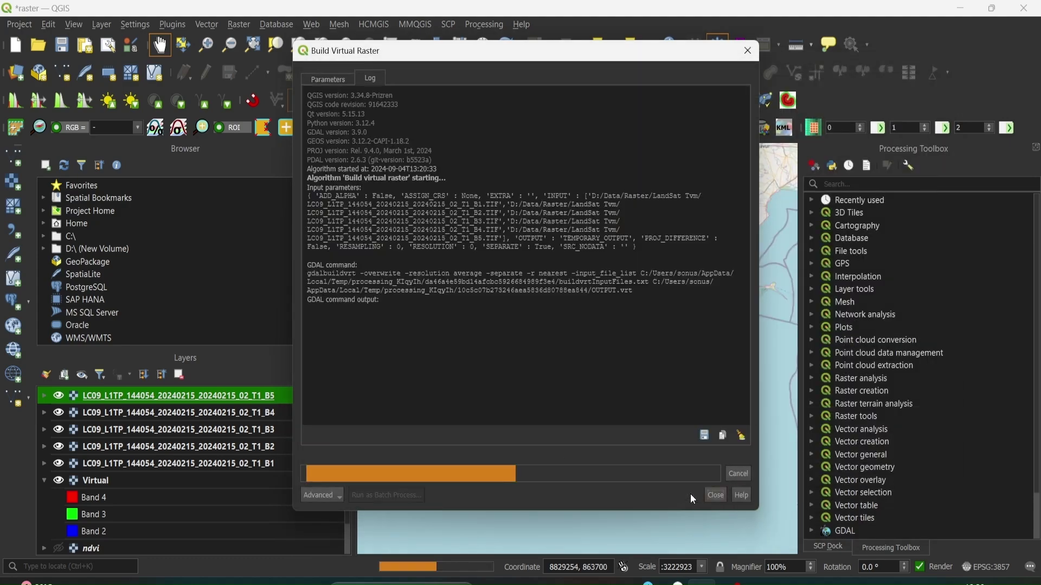
{"action": "left_click", "coordinate": [712, 496]}
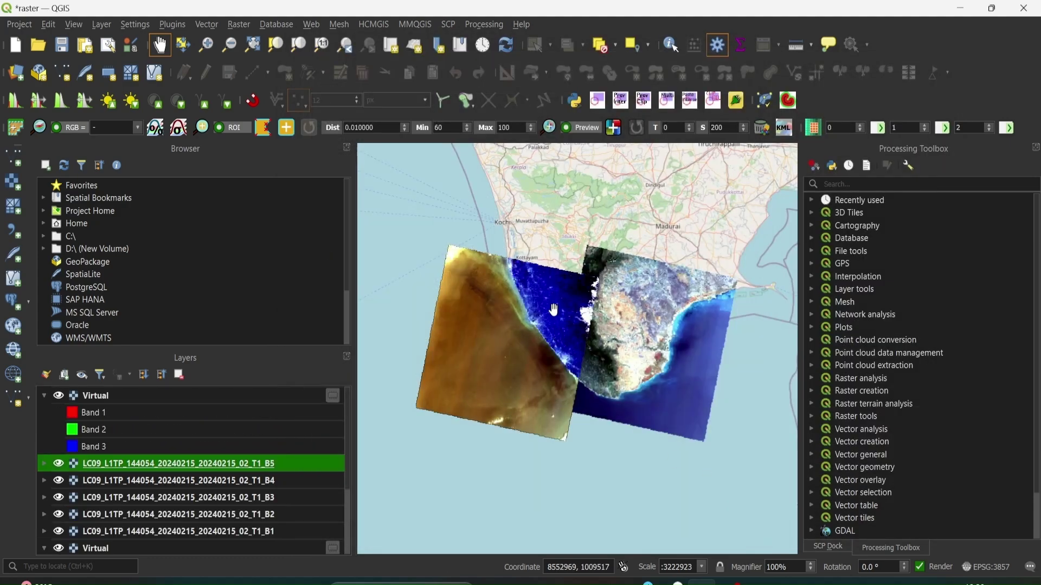
- Set the new LC09 Virtual layer's color rendering to Band 4 for red, Band 3 for green and Band 2 for blue
{"action": "double_click", "coordinate": [80, 422]}
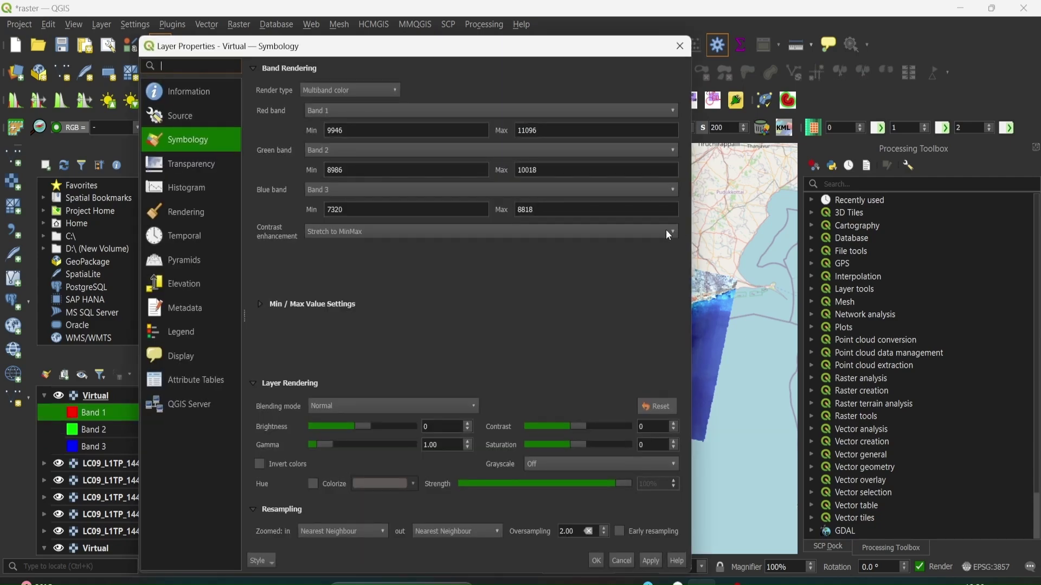
{"action": "left_click", "coordinate": [456, 114]}
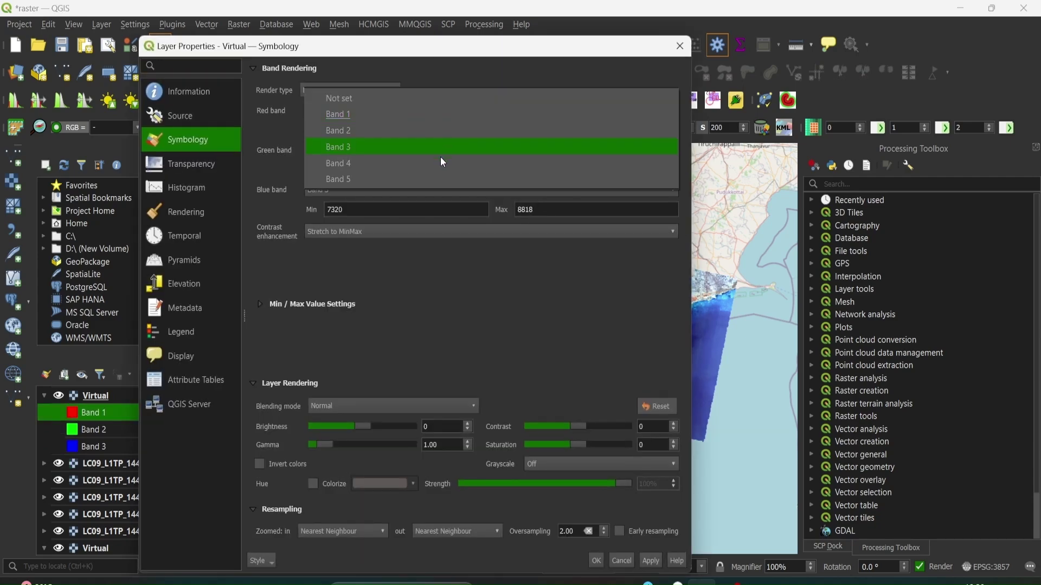
{"action": "left_click", "coordinate": [418, 163]}
{"action": "left_click", "coordinate": [376, 156]}
{"action": "left_click", "coordinate": [377, 186]}
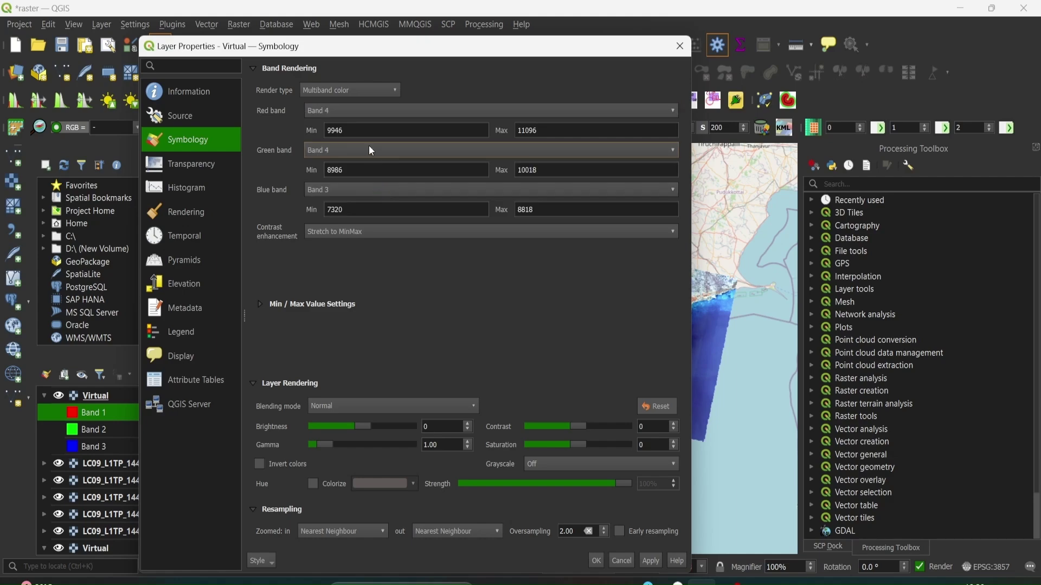
{"action": "left_click", "coordinate": [372, 152]}
{"action": "left_click", "coordinate": [374, 137]}
{"action": "left_click", "coordinate": [356, 190]}
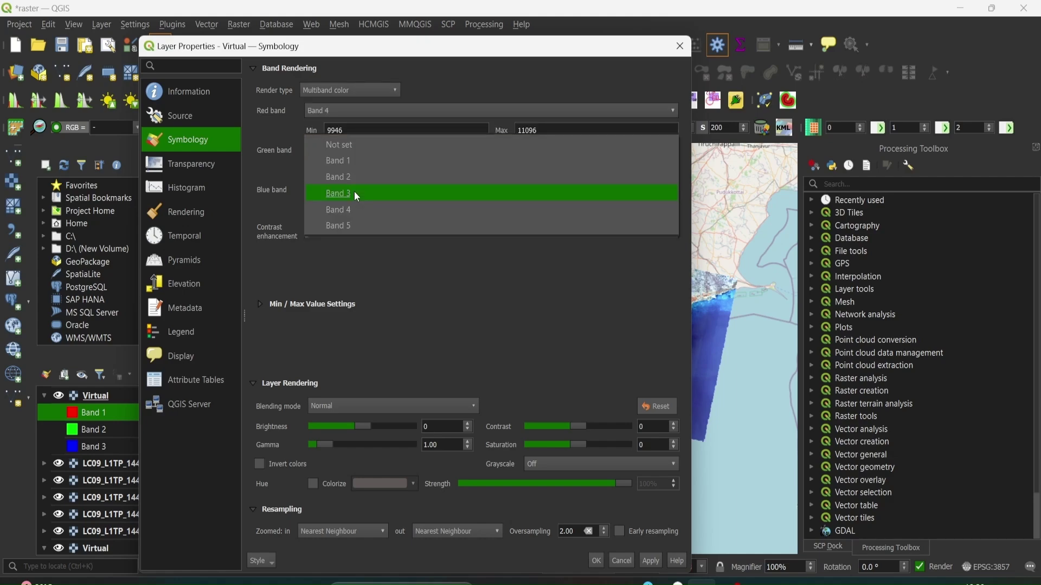
{"action": "left_click", "coordinate": [356, 174]}
{"action": "left_click", "coordinate": [650, 563]}
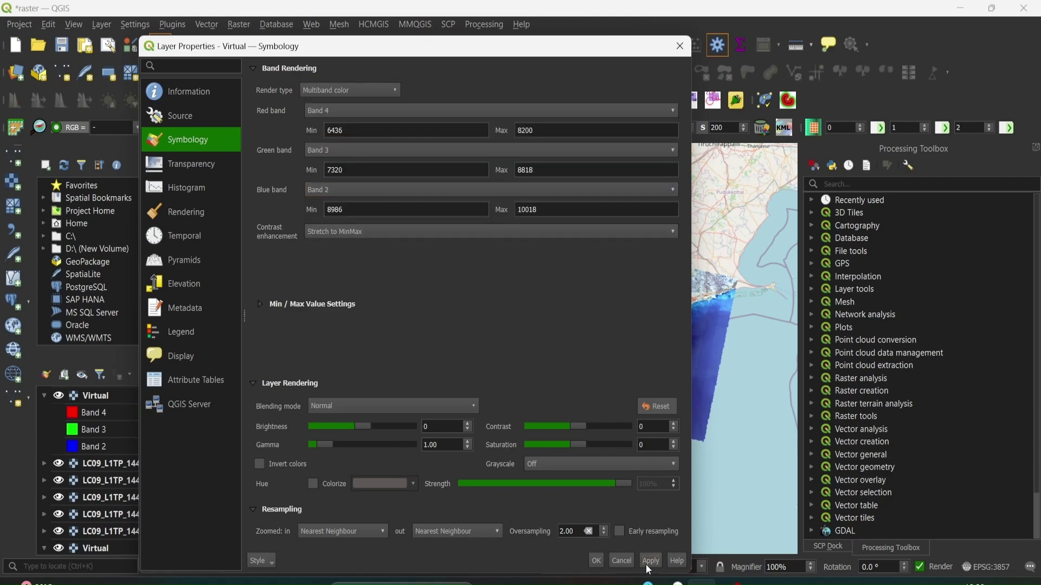
{"action": "left_click", "coordinate": [597, 566]}
{"action": "scroll", "coordinate": [536, 344], "scroll_direction": "up", "scroll_amount": 2}
{"action": "scroll", "coordinate": [537, 344], "scroll_direction": "down", "scroll_amount": 5}
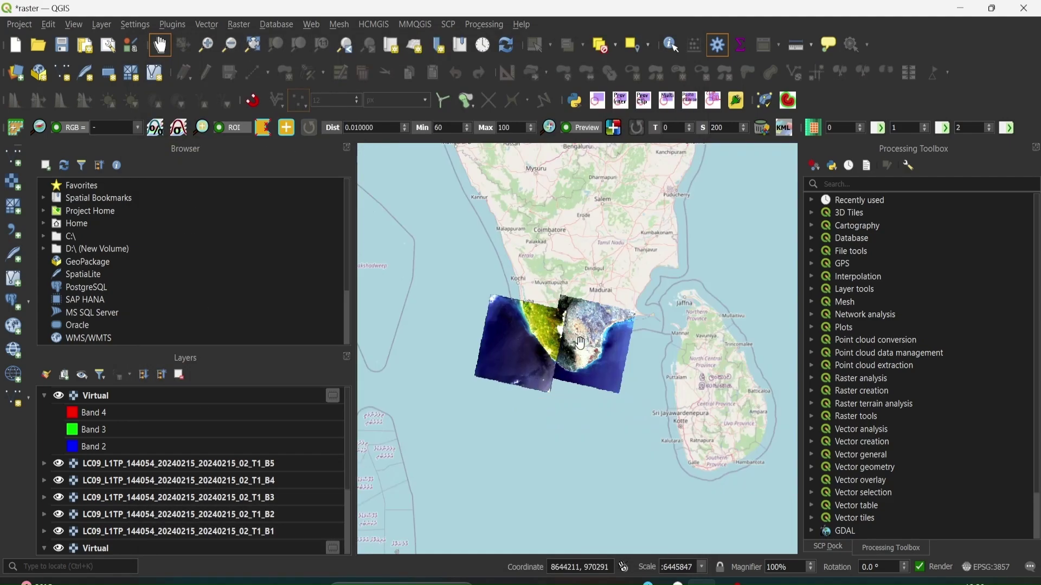
- Remove the five LC09 band layers, B5 through B1, and move the lower Virtual layer above the other with both legends collapsed
{"action": "left_click", "coordinate": [44, 396]}
{"action": "left_click", "coordinate": [134, 414]}
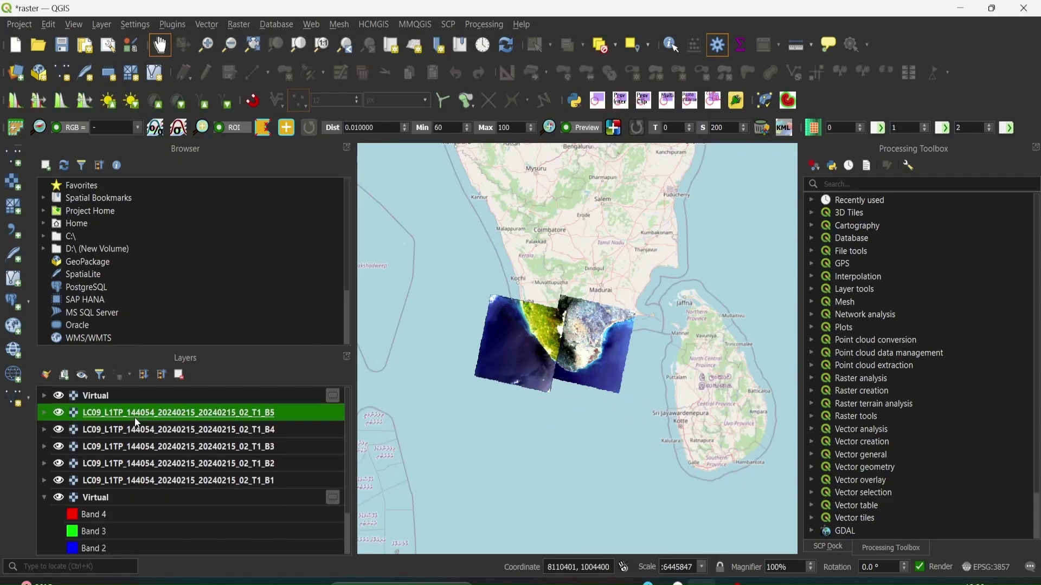
{"action": "left_click", "coordinate": [144, 481], "text": "shift"}
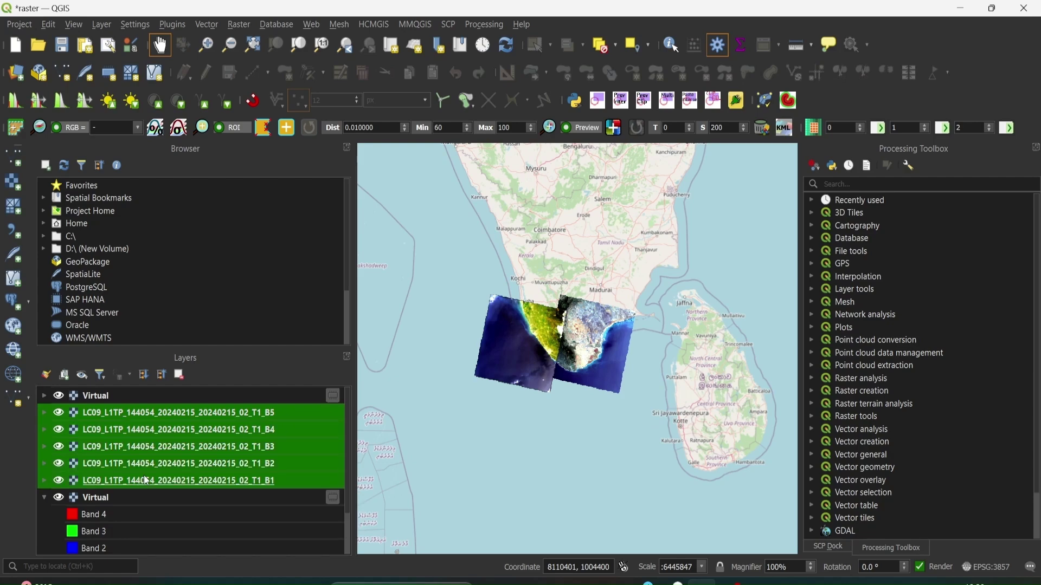
{"action": "right_click", "coordinate": [178, 435]}
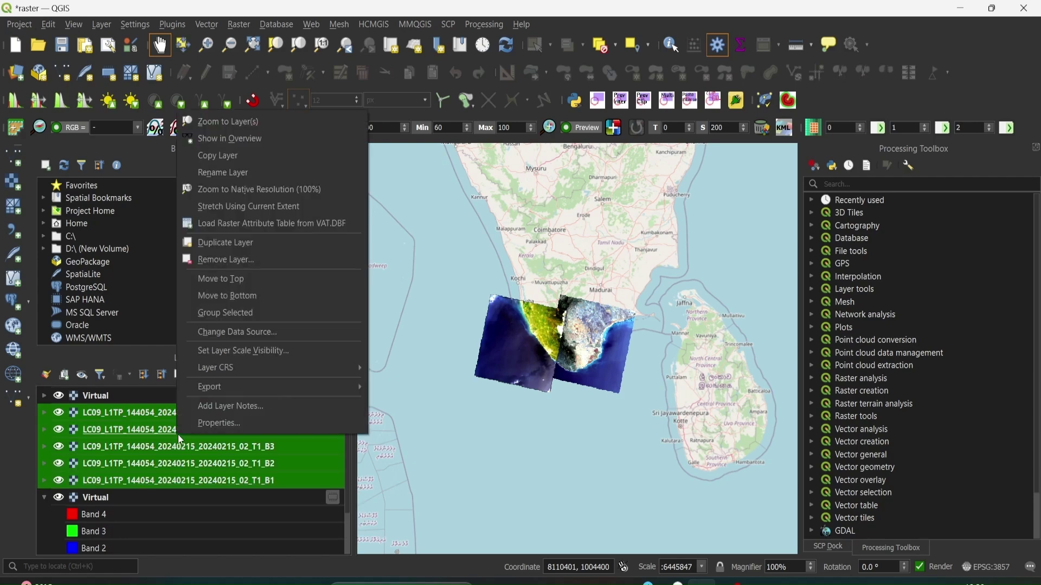
{"action": "left_click", "coordinate": [226, 260]}
{"action": "left_click", "coordinate": [550, 314]}
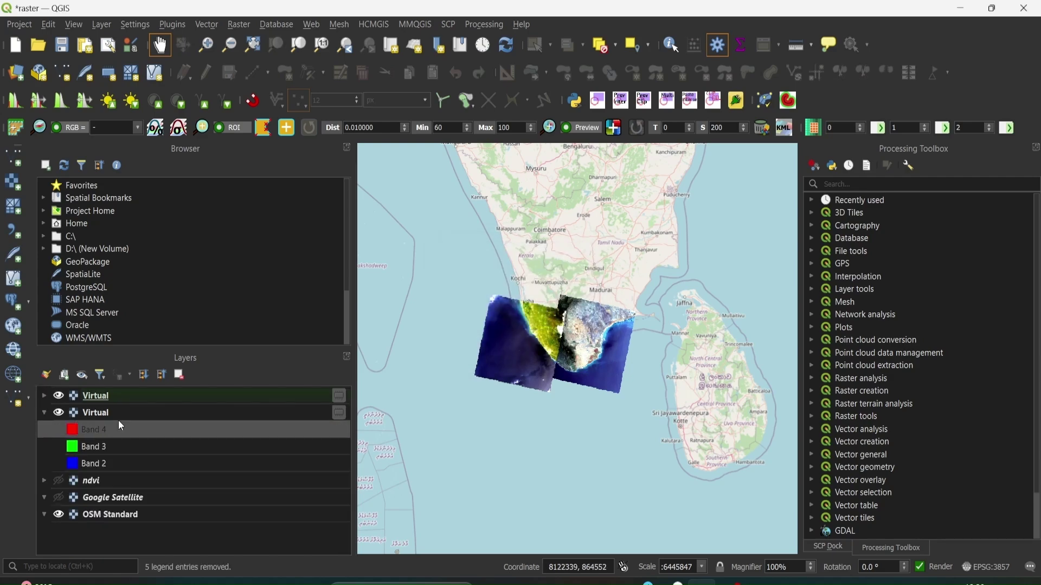
{"action": "left_click", "coordinate": [43, 415]}
{"action": "left_click_drag", "start_coordinate": [95, 412], "coordinate": [102, 387]}
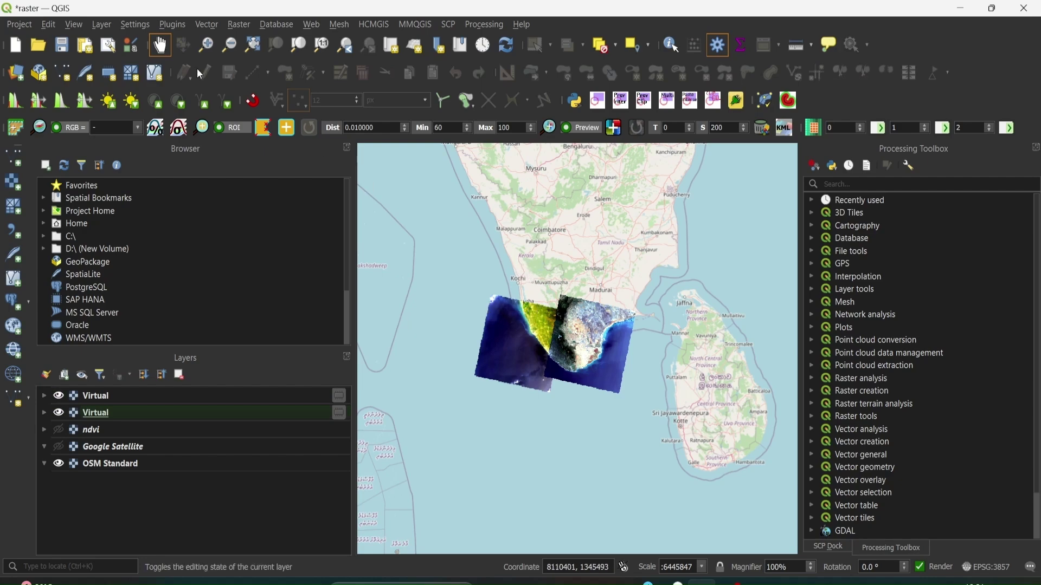
- Set up the raster Merge tool with the two Virtual layers as inputs, without placing each input file into a separate band
{"action": "left_click", "coordinate": [241, 29]}
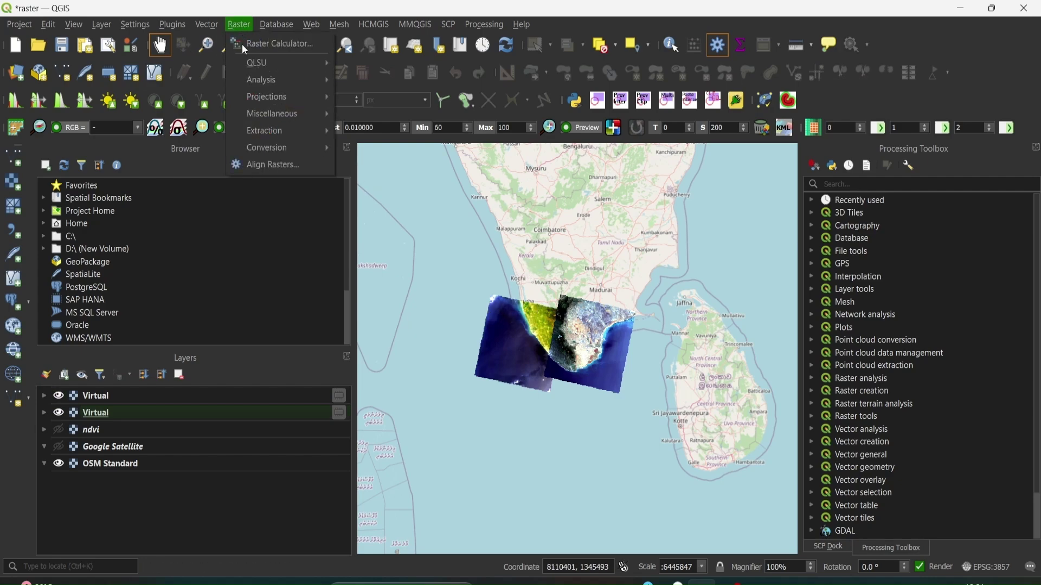
{"action": "mouse_move", "coordinate": [259, 109]}
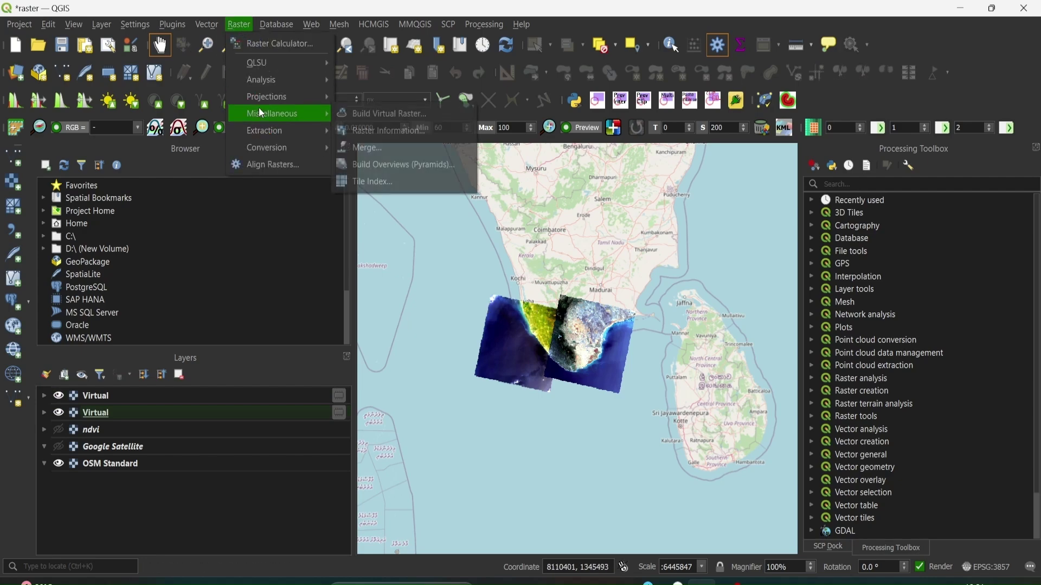
{"action": "left_click", "coordinate": [389, 154]}
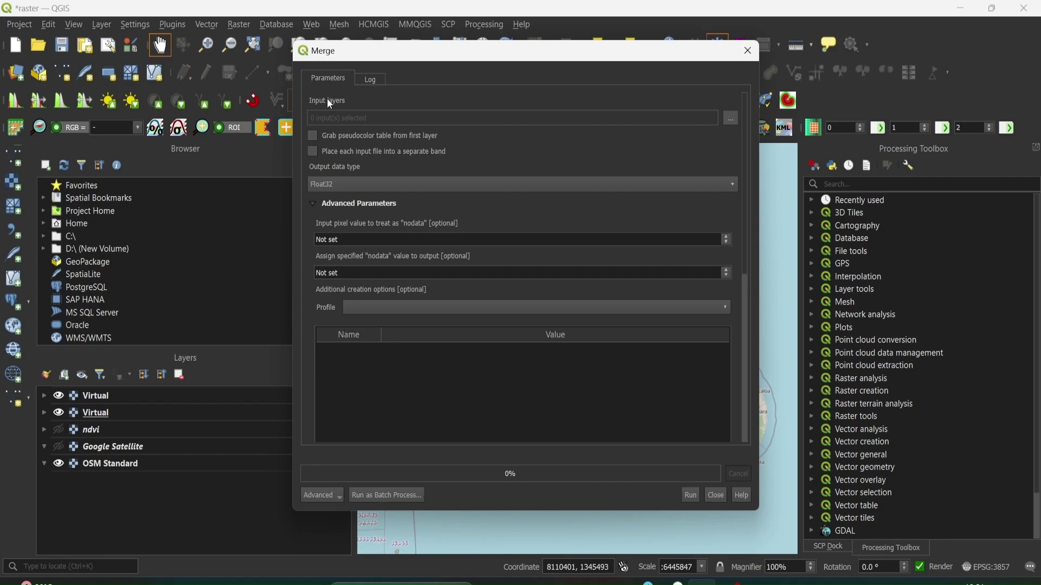
{"action": "left_click", "coordinate": [732, 118]}
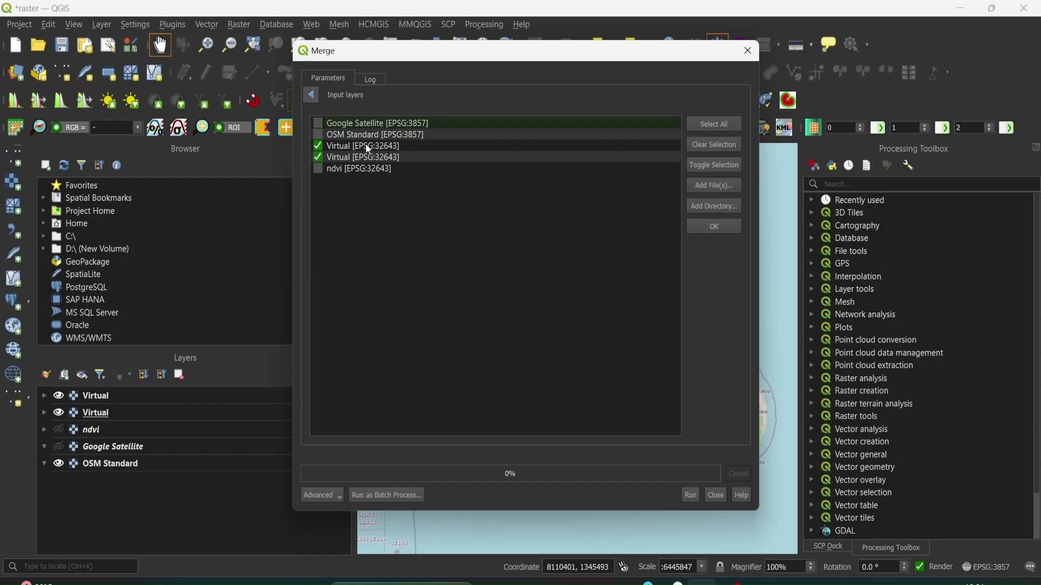
{"action": "left_click", "coordinate": [725, 232]}
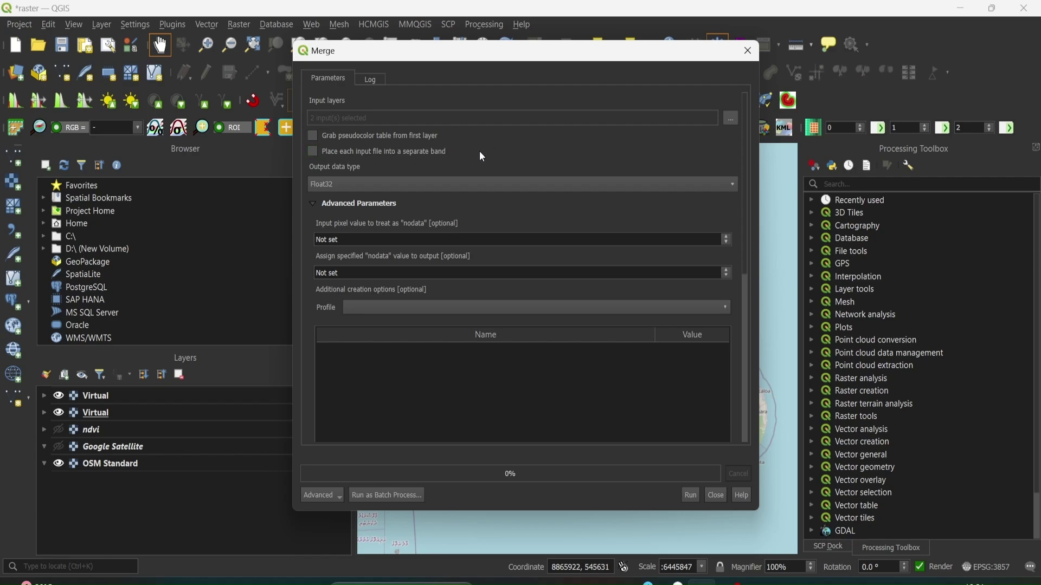
{"action": "left_click", "coordinate": [430, 155]}
{"action": "left_click", "coordinate": [434, 152]}
- Check the data type of the upper Virtual layer in its layer information, keeping the Merge dialog open
{"action": "left_click_drag", "start_coordinate": [375, 56], "coordinate": [588, 62]}
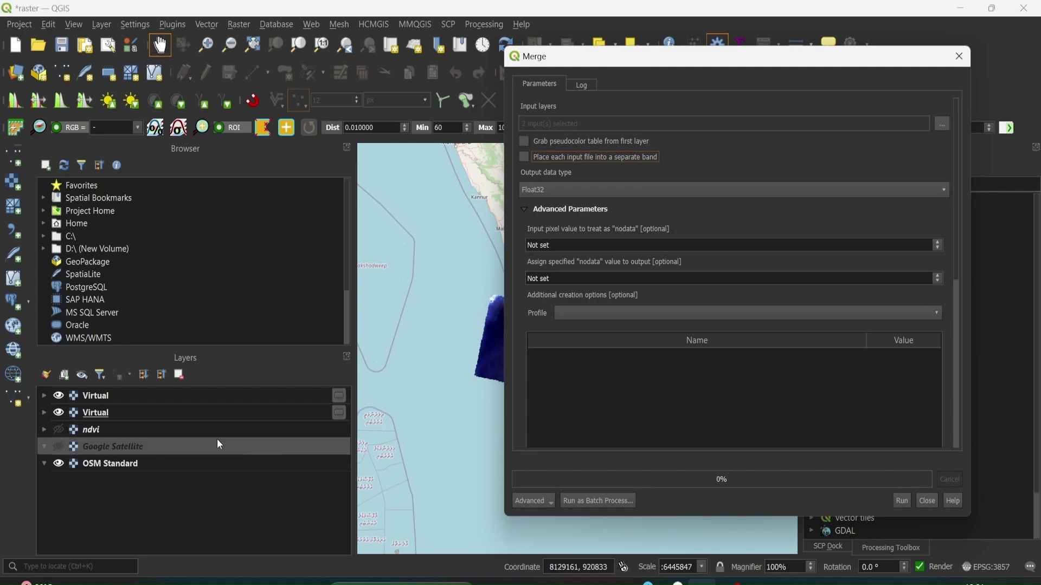
{"action": "right_click", "coordinate": [105, 402]}
{"action": "left_click", "coordinate": [123, 399]}
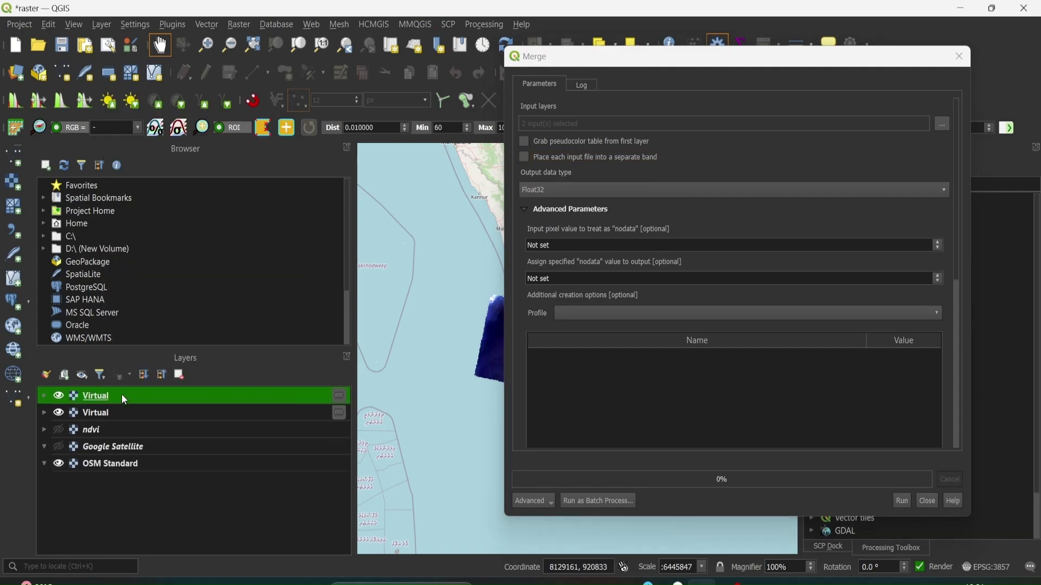
{"action": "left_click", "coordinate": [168, 93]}
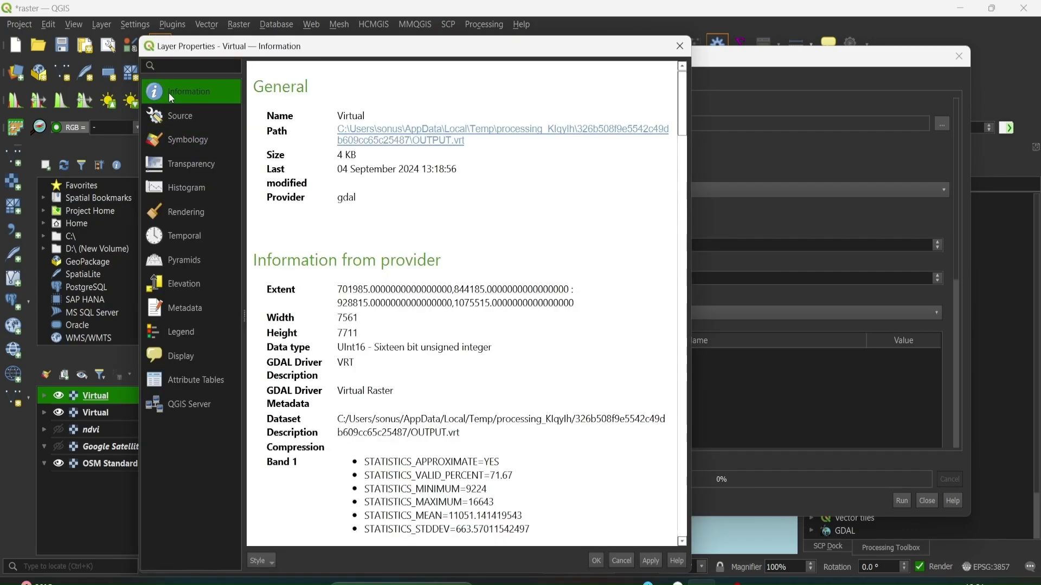
{"action": "scroll", "coordinate": [361, 181], "scroll_direction": "down", "scroll_amount": 1}
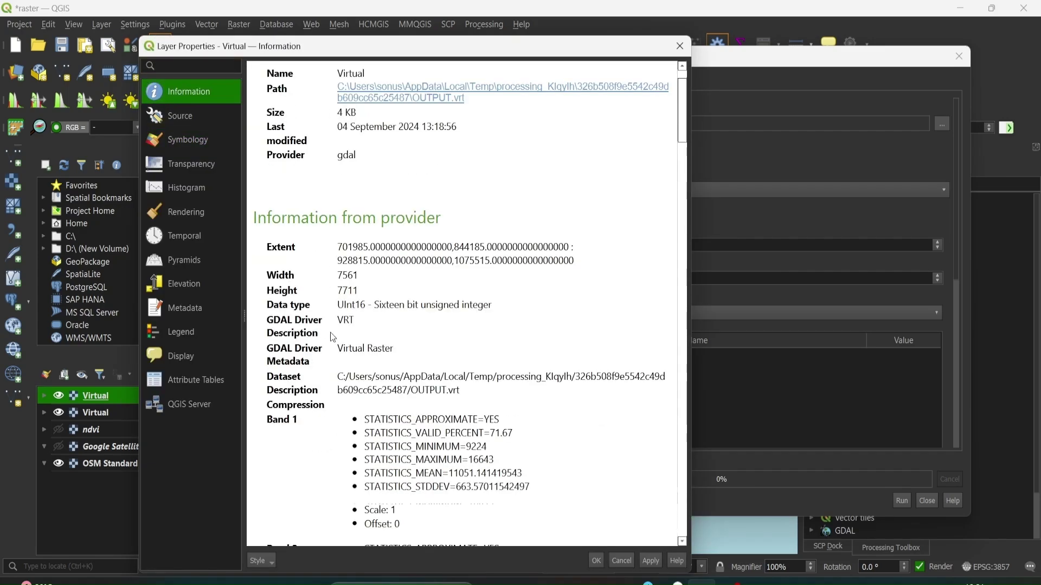
{"action": "left_click_drag", "start_coordinate": [287, 305], "coordinate": [408, 305]}
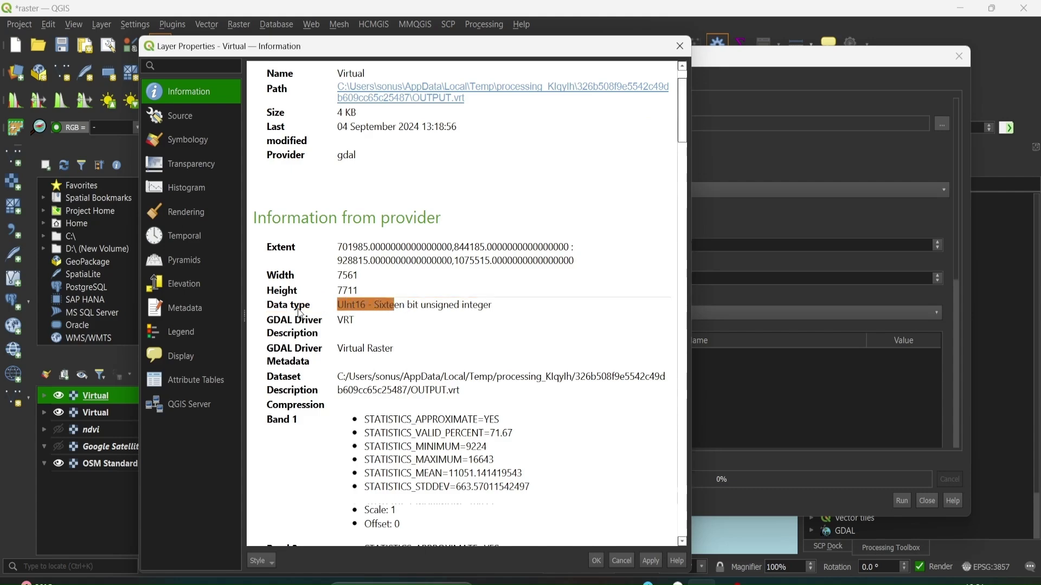
{"action": "double_click", "coordinate": [358, 305]}
{"action": "left_click_drag", "start_coordinate": [408, 305], "coordinate": [469, 305]}
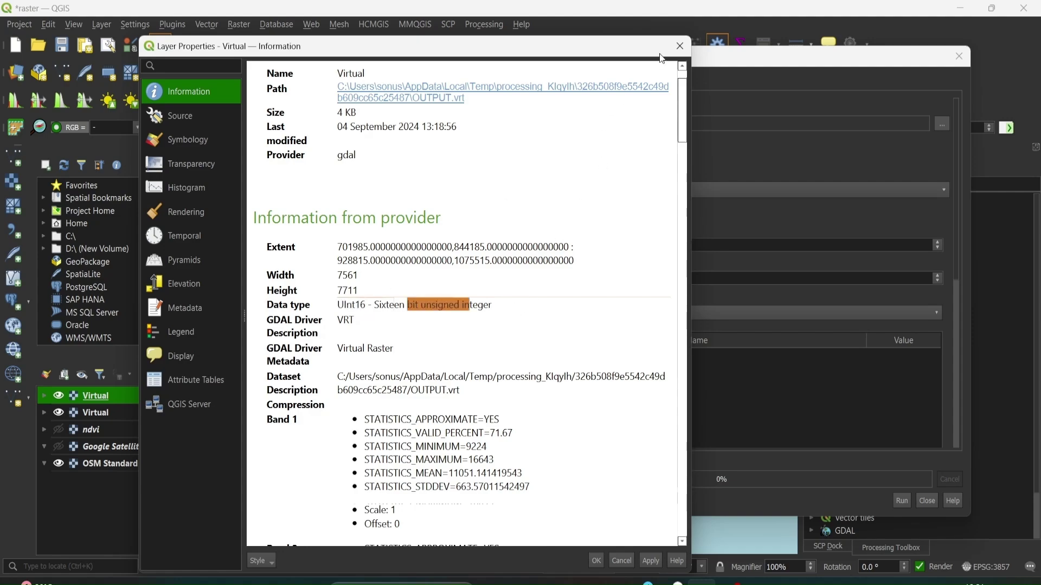
{"action": "left_click", "coordinate": [680, 46]}
- Set the merge output data type to UInt16 and both the input and output nodata values to 0
{"action": "left_click", "coordinate": [554, 190]}
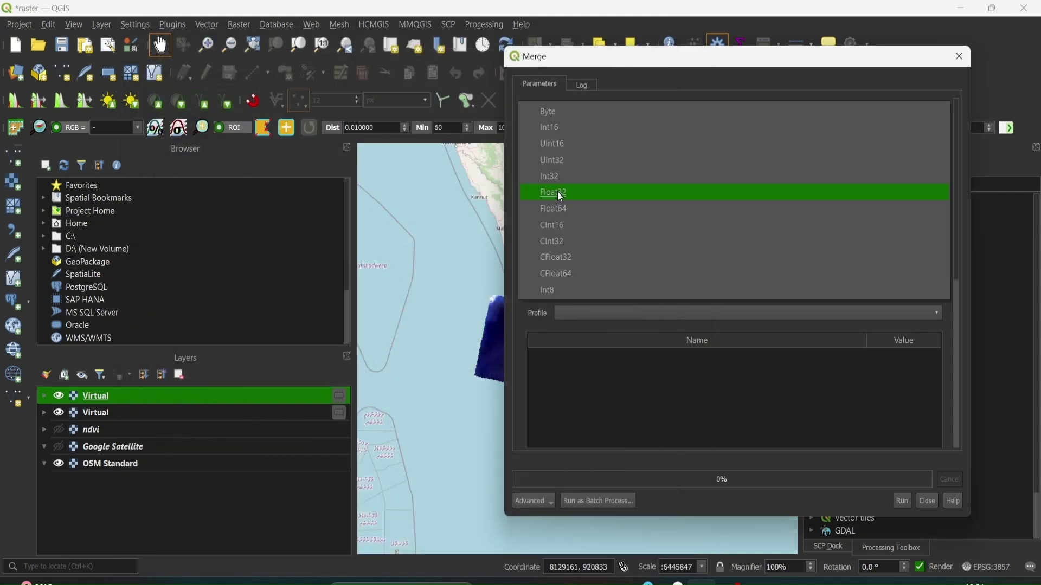
{"action": "left_click", "coordinate": [577, 142]}
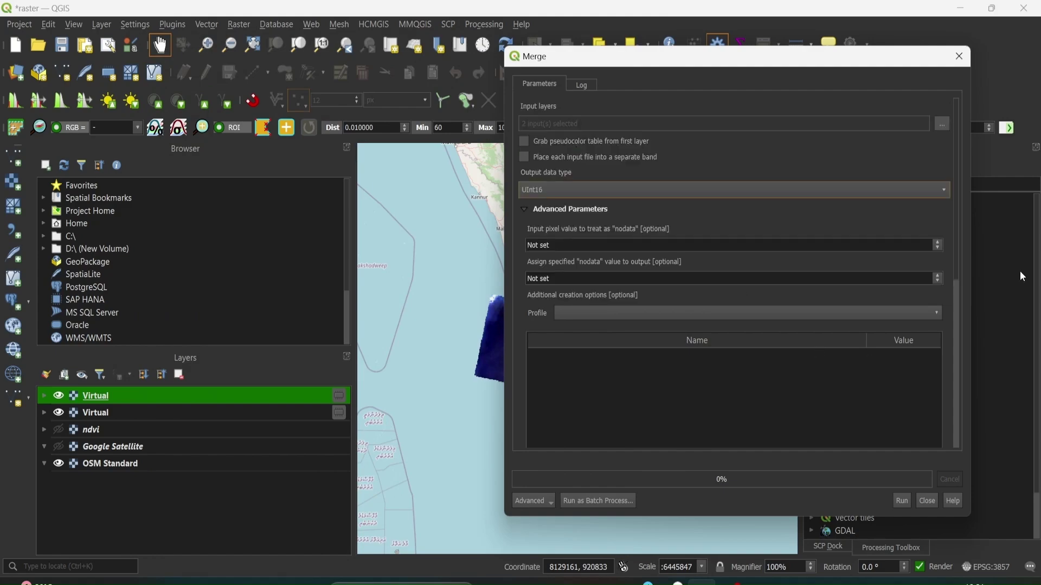
{"action": "left_click", "coordinate": [561, 250]}
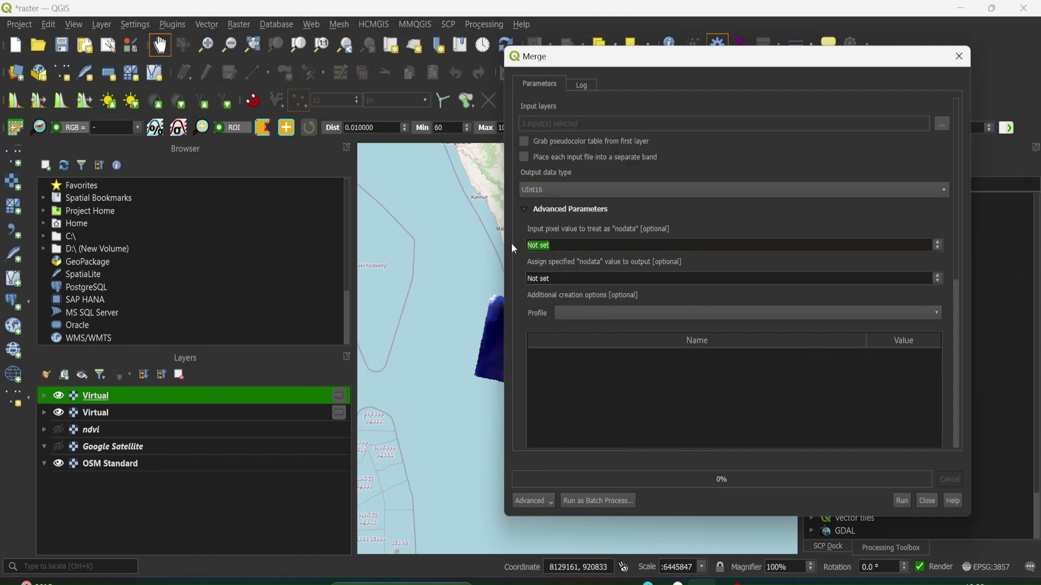
{"action": "type", "text": "0"}
{"action": "left_click", "coordinate": [581, 284]}
{"action": "key", "text": "ctrl+a"}
{"action": "type", "text": "0"}
- Run the merge with the output saved to a temporary file, and close the tool
{"action": "scroll", "coordinate": [956, 300], "scroll_direction": "down", "scroll_amount": 10}
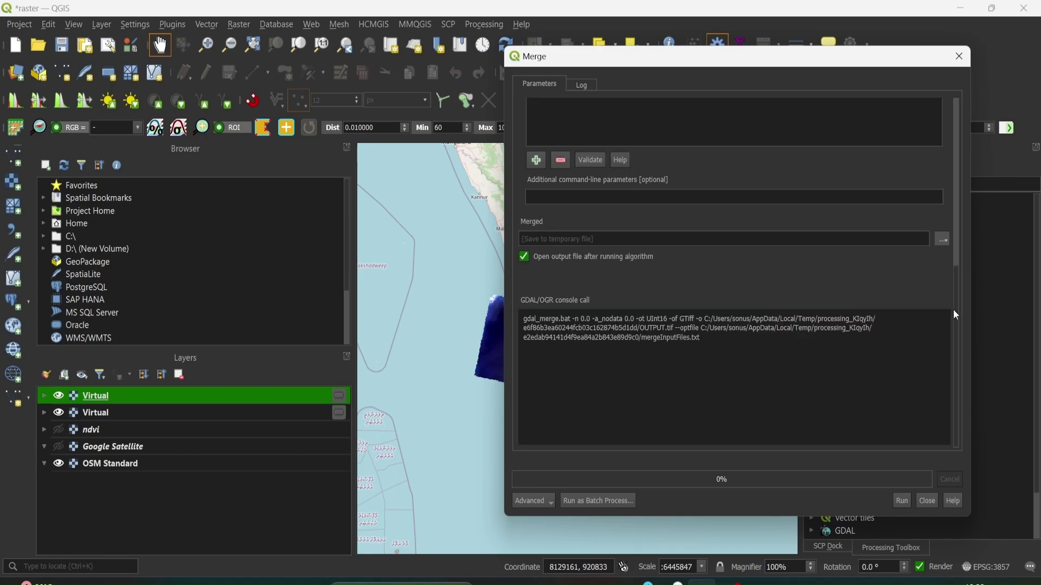
{"action": "left_click", "coordinate": [944, 239]}
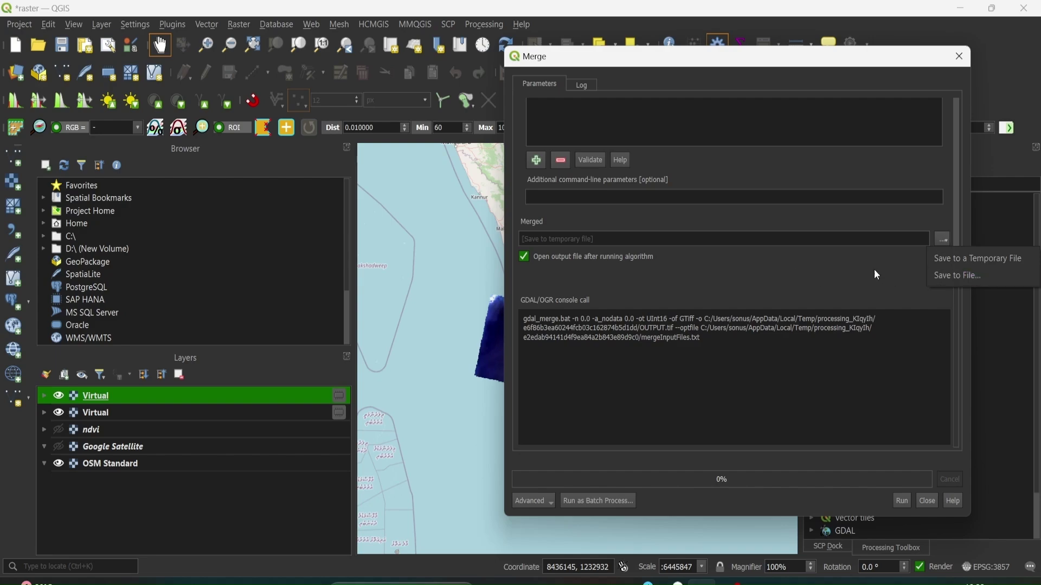
{"action": "left_click", "coordinate": [965, 258]}
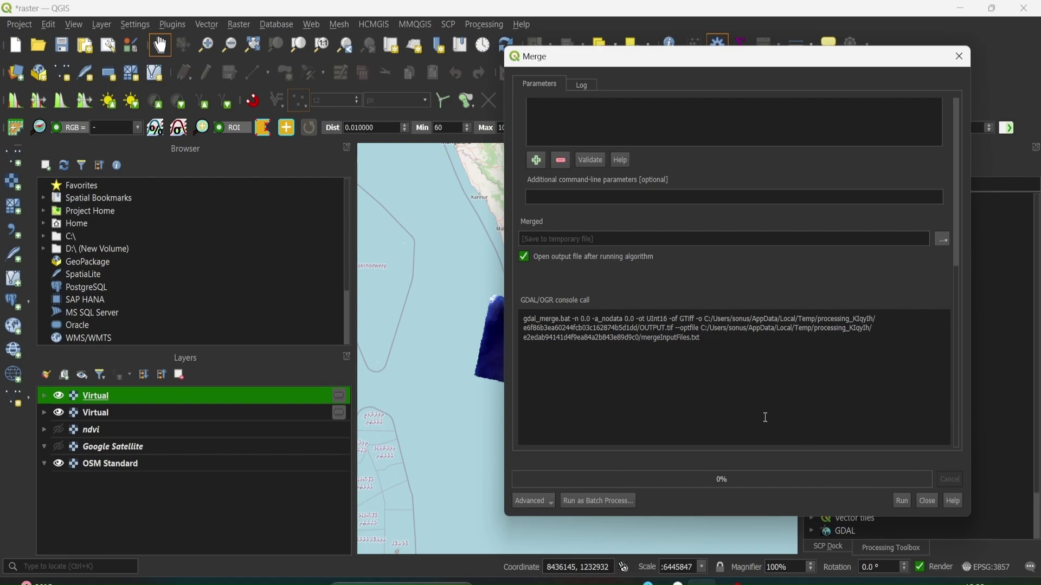
{"action": "left_click", "coordinate": [904, 502]}
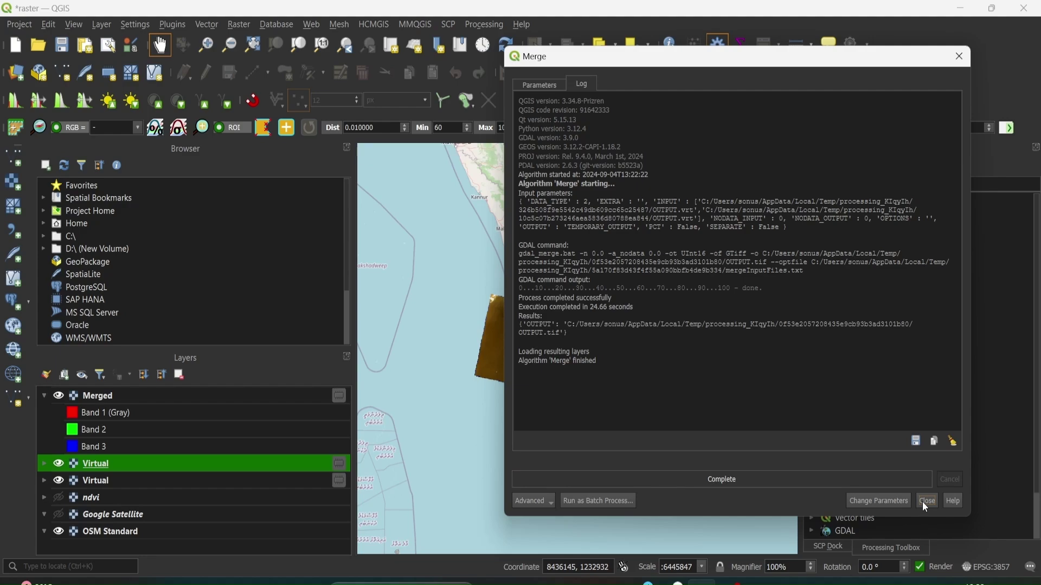
{"action": "left_click", "coordinate": [926, 502]}
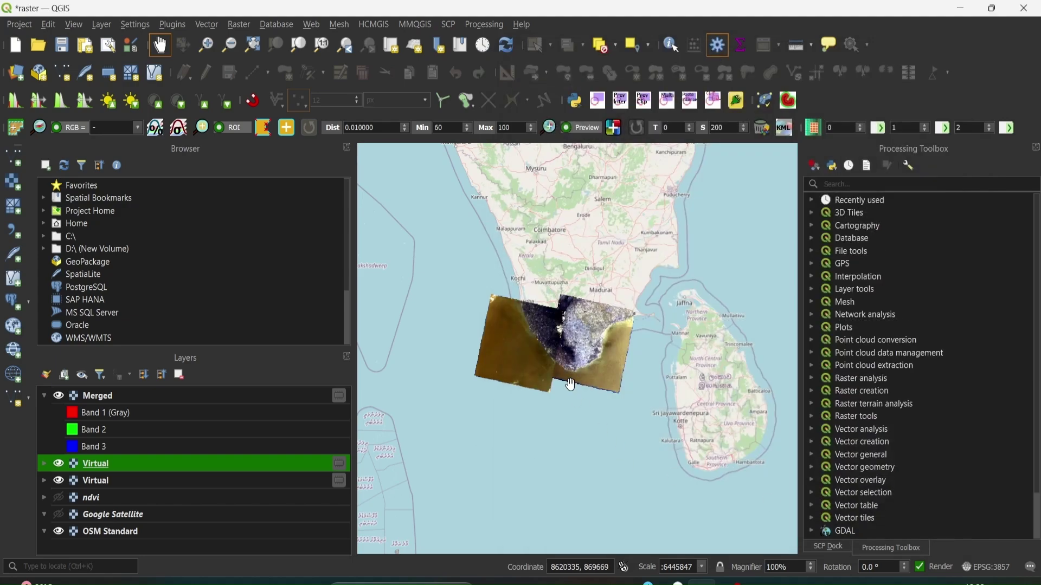
- Hide both Virtual layers and view the Merged layer's information
{"action": "scroll", "coordinate": [575, 397], "scroll_direction": "up", "scroll_amount": 1}
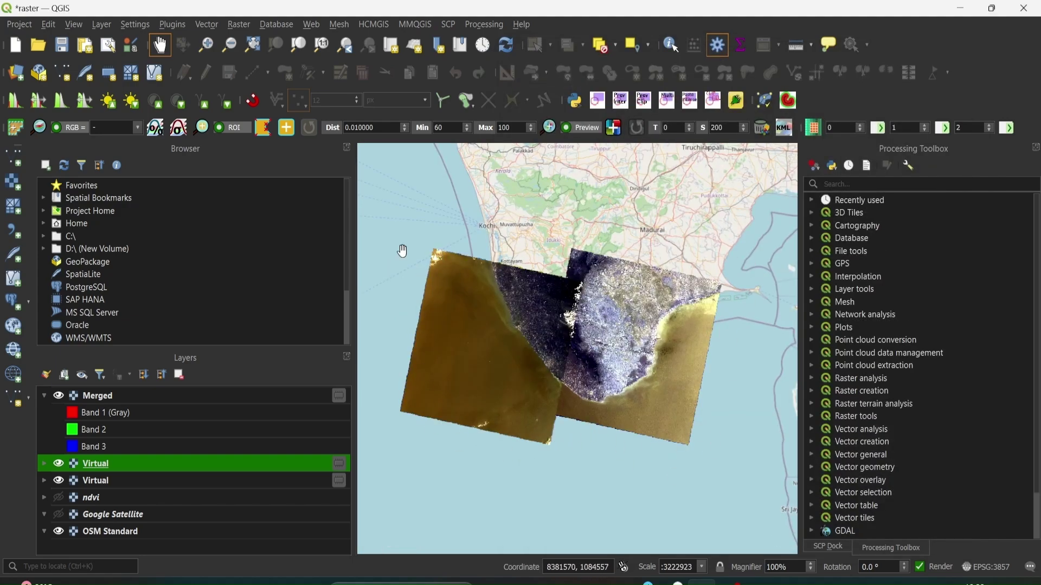
{"action": "left_click", "coordinate": [58, 465]}
{"action": "left_click", "coordinate": [74, 418]}
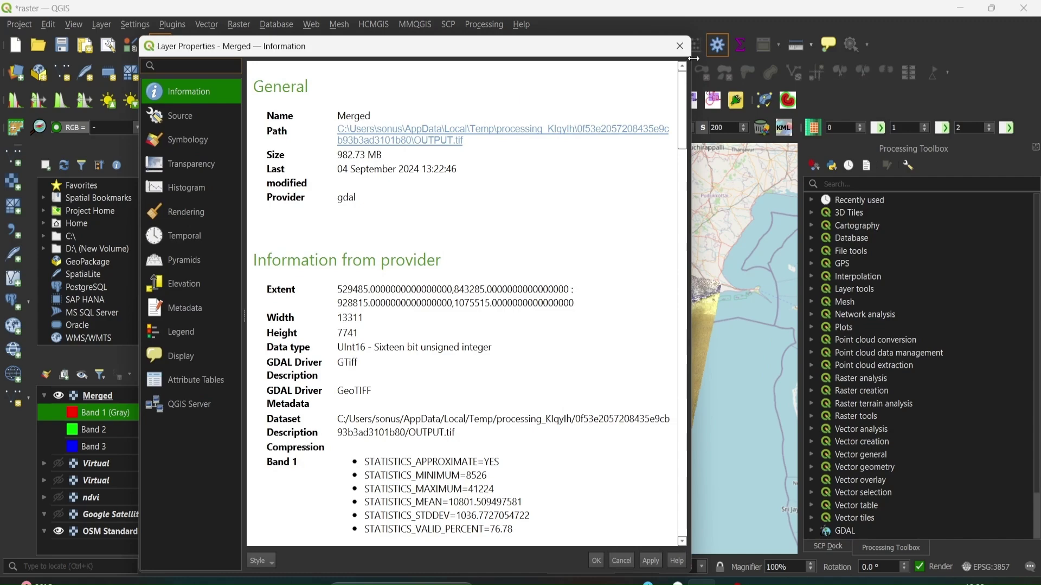
{"action": "left_click", "coordinate": [680, 46]}
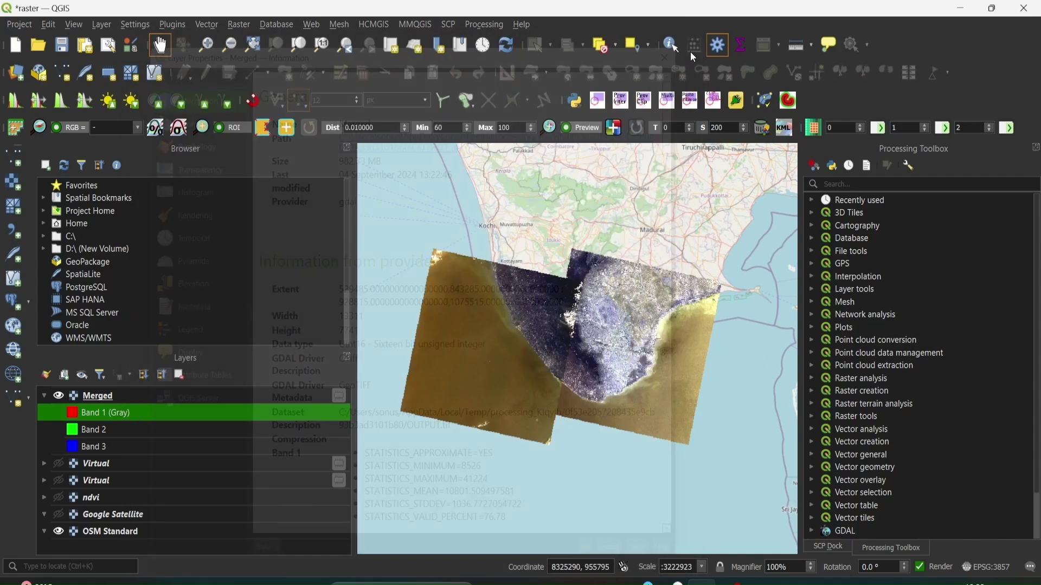
- Set the Merged layer's color rendering to Band 5 for red, Band 4 for green and Band 3 for blue
{"action": "double_click", "coordinate": [74, 417]}
{"action": "left_click", "coordinate": [190, 141]}
{"action": "left_click_drag", "start_coordinate": [350, 46], "coordinate": [436, 42]}
{"action": "left_click", "coordinate": [436, 106]}
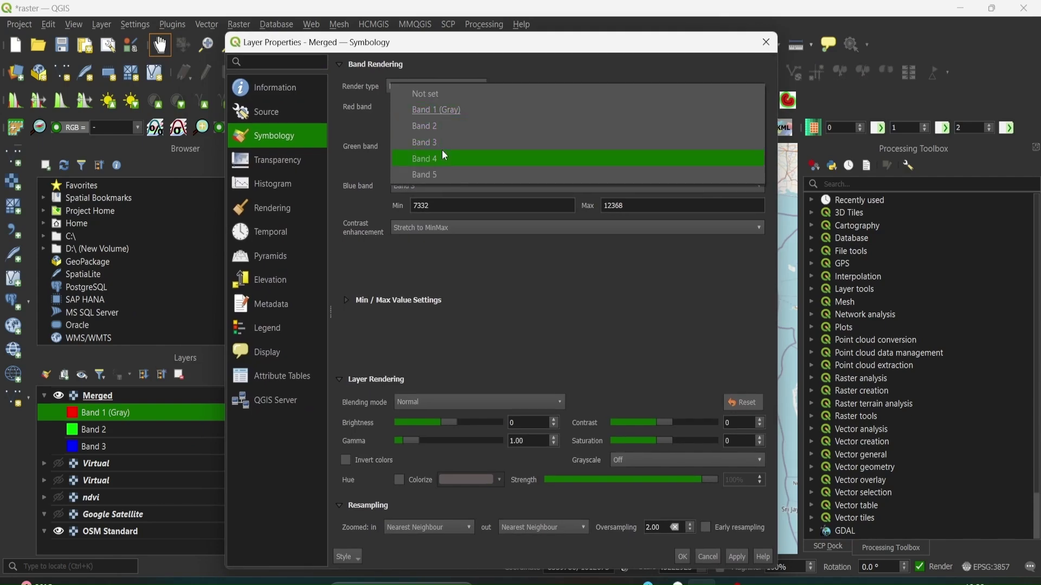
{"action": "left_click", "coordinate": [444, 177]}
{"action": "left_click", "coordinate": [433, 152]}
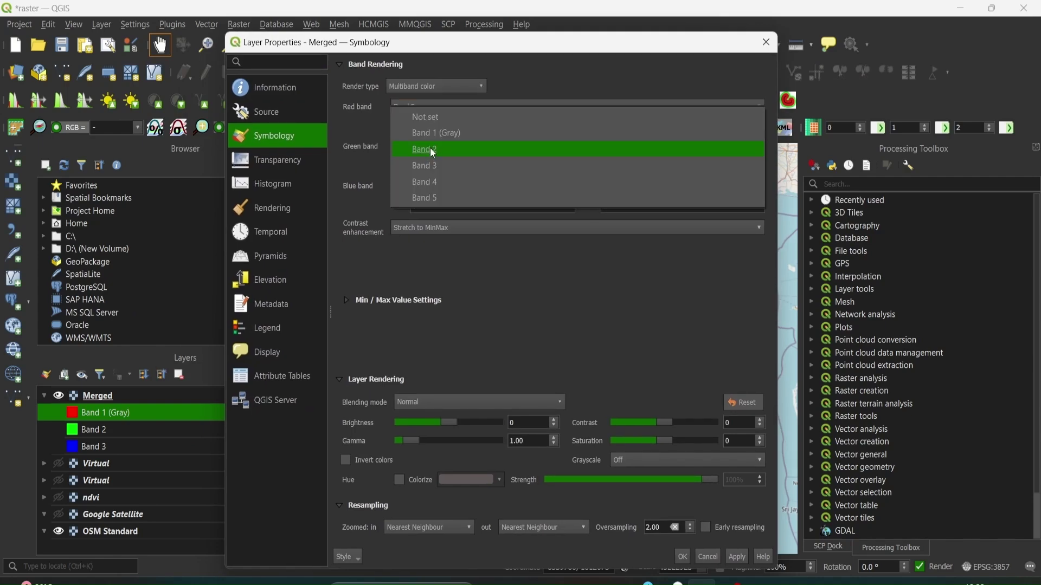
{"action": "left_click", "coordinate": [439, 184]}
{"action": "left_click", "coordinate": [440, 185]}
{"action": "left_click", "coordinate": [433, 186]}
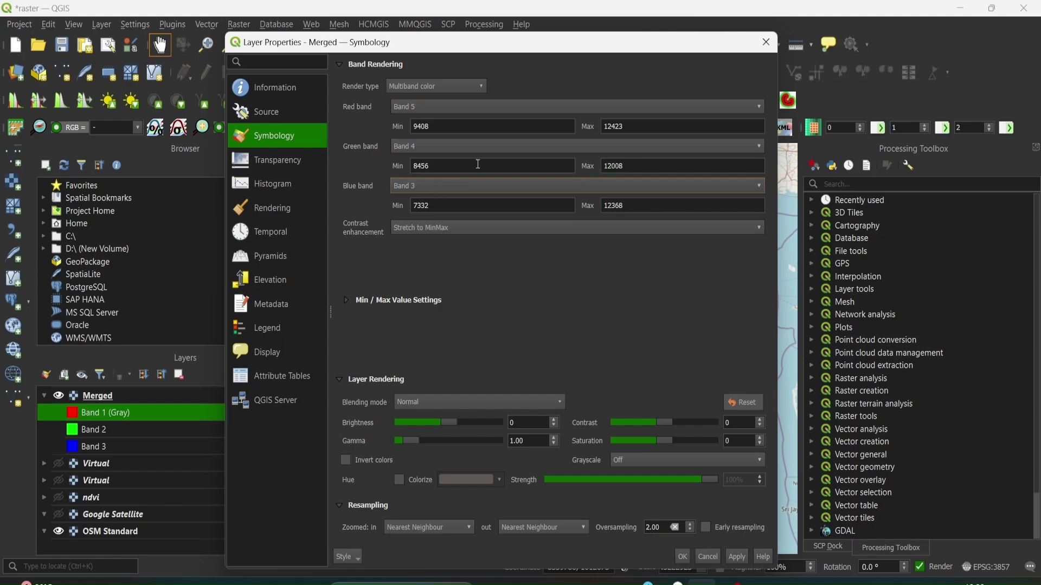
{"action": "left_click", "coordinate": [737, 557]}
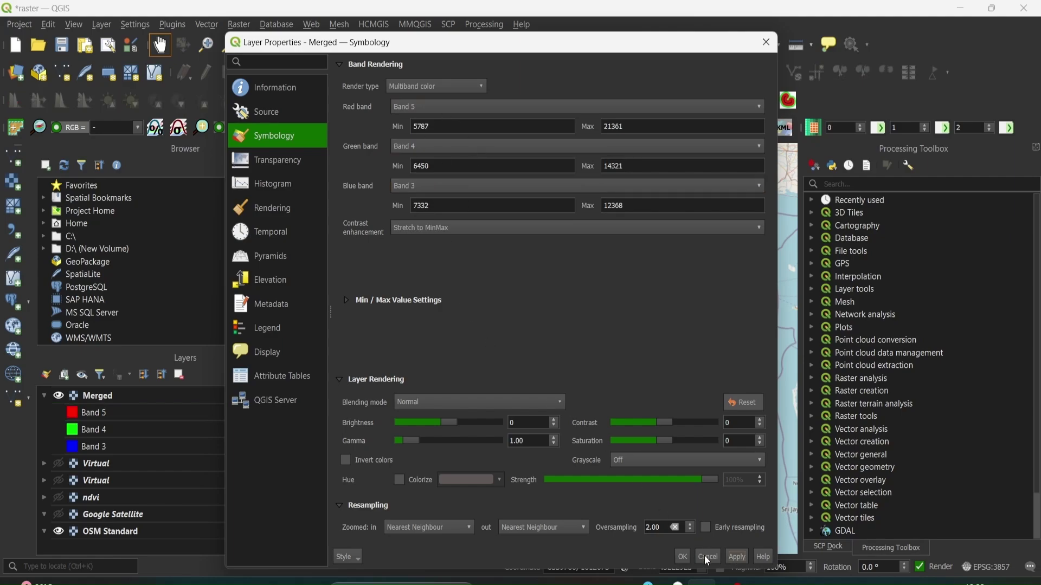
{"action": "left_click", "coordinate": [682, 557]}
- Collapse the Merged layer's legend and inspect the false-colour mosaic along the coast and the seam between the two scenes
{"action": "scroll", "coordinate": [580, 291], "scroll_direction": "up", "scroll_amount": 1}
{"action": "left_click_drag", "start_coordinate": [580, 291], "coordinate": [547, 416]}
{"action": "scroll", "coordinate": [547, 416], "scroll_direction": "up", "scroll_amount": 1}
{"action": "scroll", "coordinate": [548, 416], "scroll_direction": "down", "scroll_amount": 2}
{"action": "left_click", "coordinate": [43, 396]}
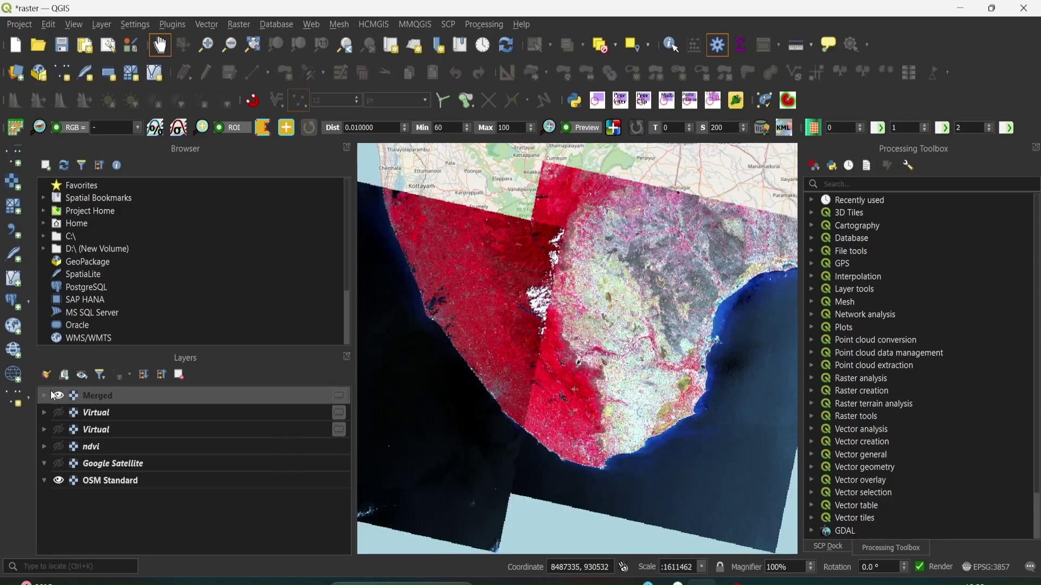
{"action": "left_click", "coordinate": [57, 397]}
{"action": "left_click", "coordinate": [56, 397]}
{"action": "scroll", "coordinate": [421, 337], "scroll_direction": "down", "scroll_amount": 1}
{"action": "left_click_drag", "start_coordinate": [420, 336], "coordinate": [476, 325]}
{"action": "scroll", "coordinate": [522, 333], "scroll_direction": "up", "scroll_amount": 1}
{"action": "scroll", "coordinate": [504, 313], "scroll_direction": "up", "scroll_amount": 1}
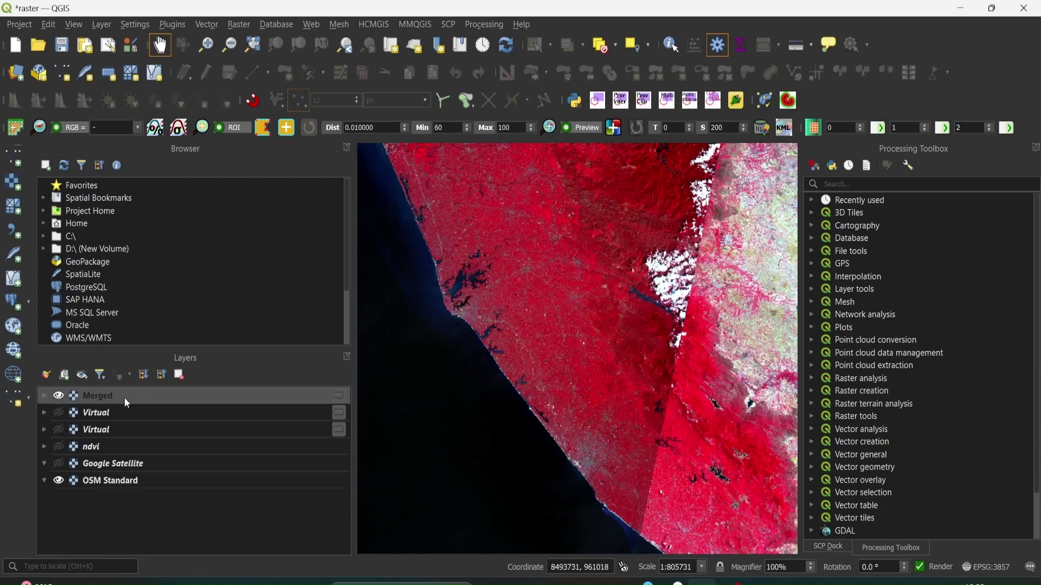
- Add the tvm.shp shapefile from D:\Data\For VEctor Analysis\tvm shp as a vector layer
{"action": "left_click", "coordinate": [13, 162]}
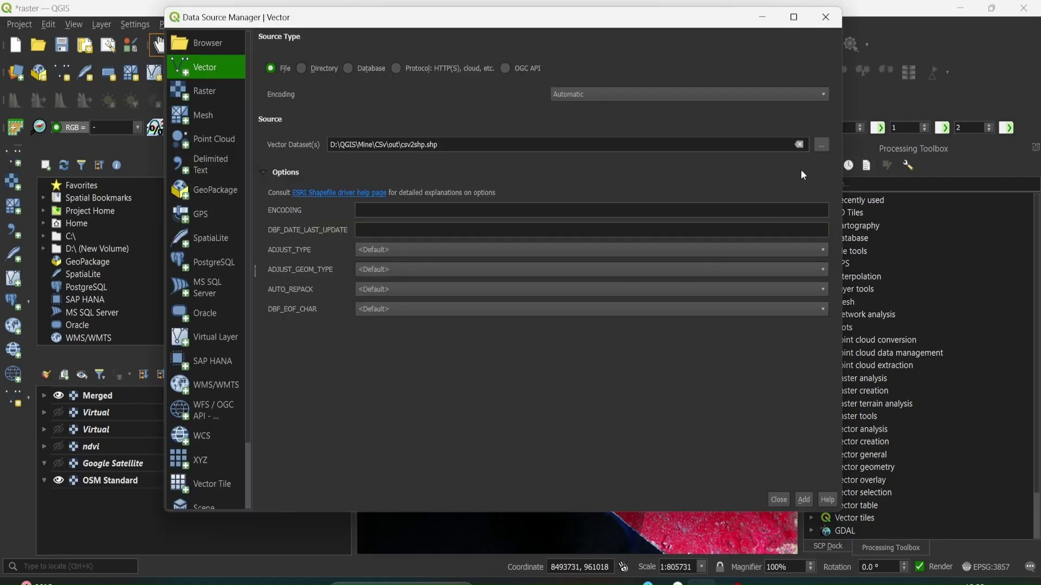
{"action": "left_click", "coordinate": [822, 145]}
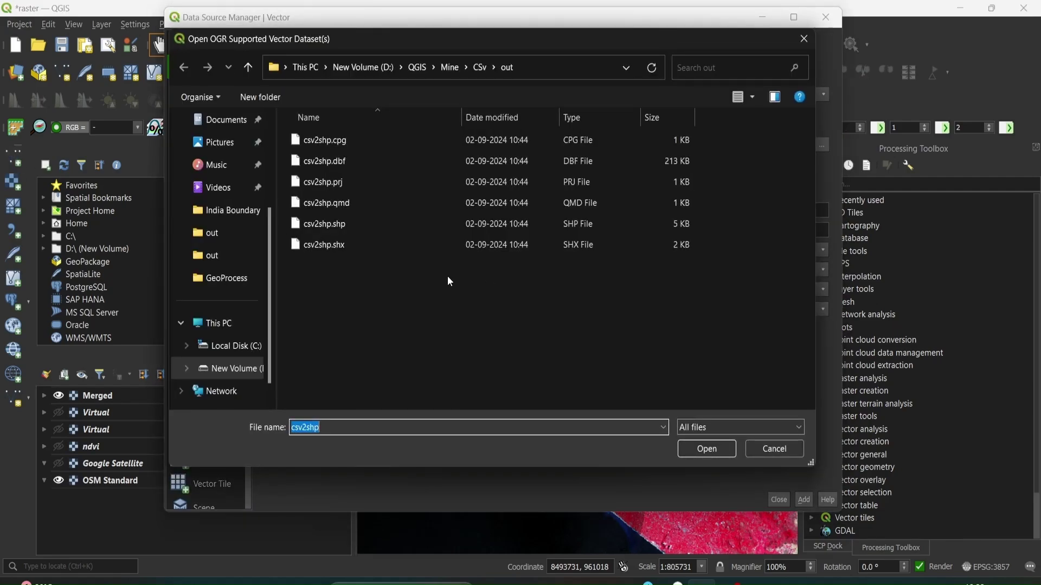
{"action": "left_click", "coordinate": [346, 223]}
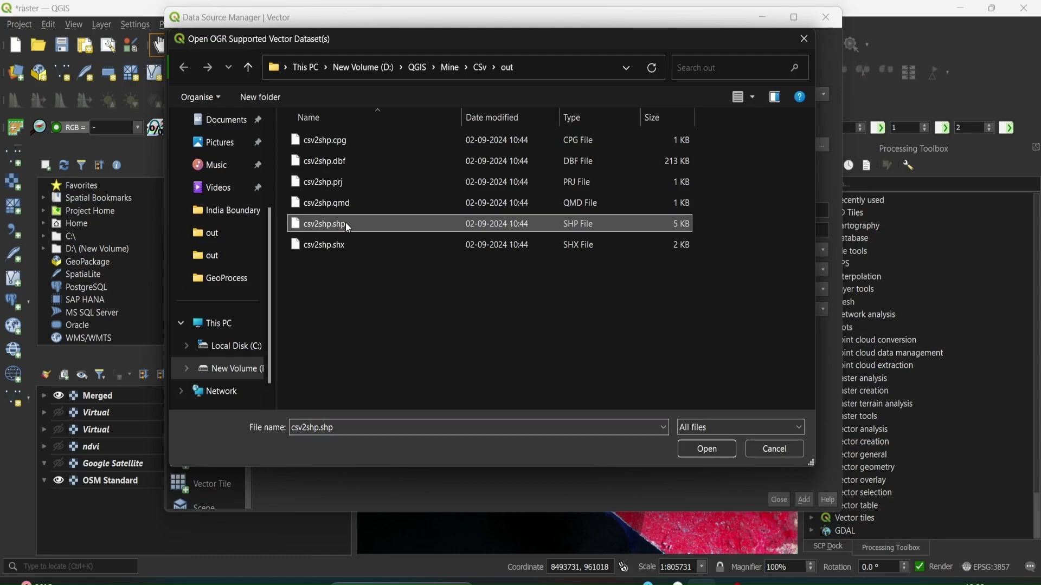
{"action": "left_click", "coordinate": [425, 67]}
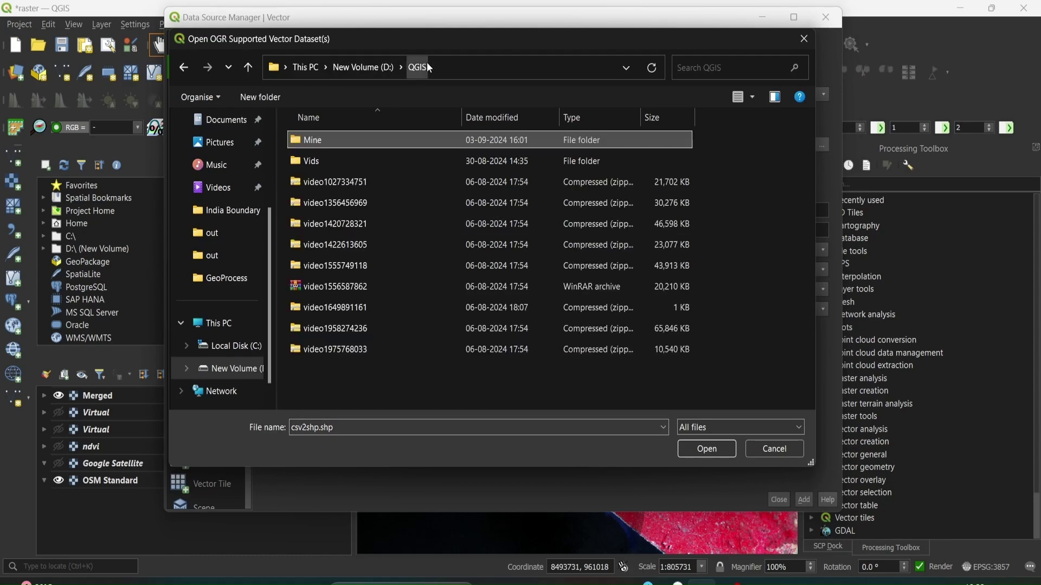
{"action": "left_click", "coordinate": [363, 68]}
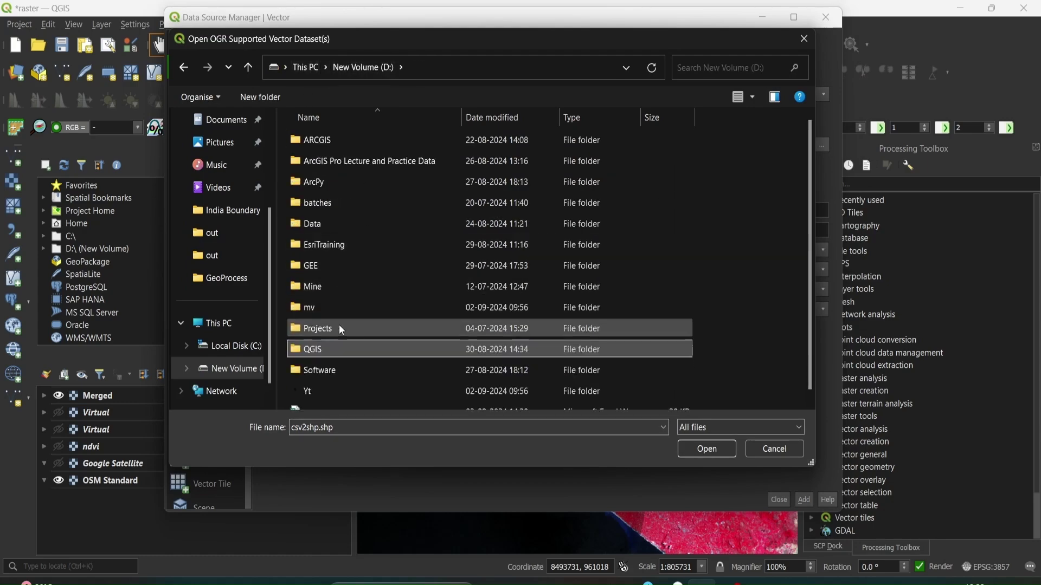
{"action": "double_click", "coordinate": [336, 225]}
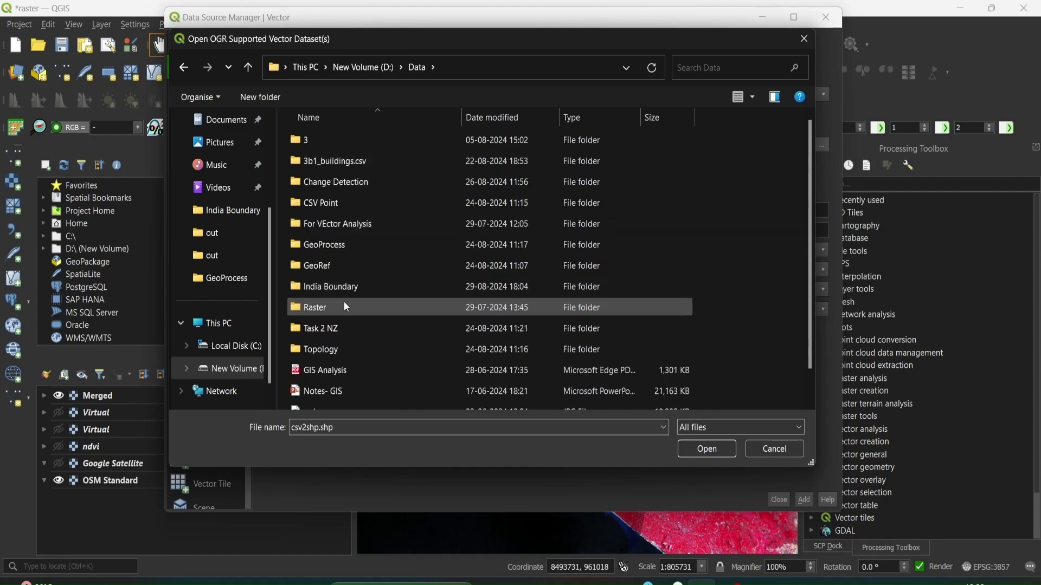
{"action": "double_click", "coordinate": [349, 225]}
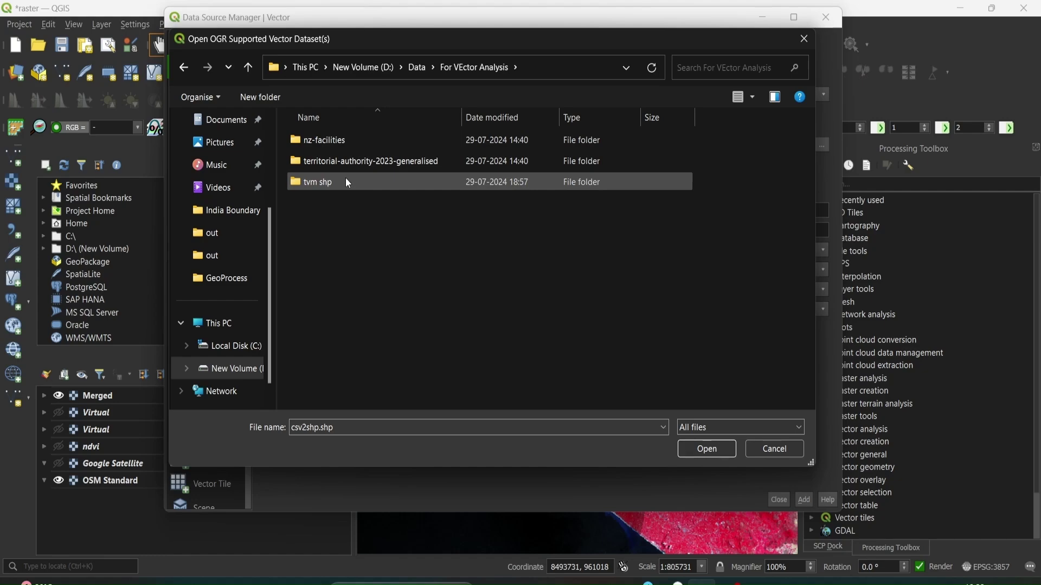
{"action": "double_click", "coordinate": [346, 181]}
{"action": "left_click", "coordinate": [362, 245]}
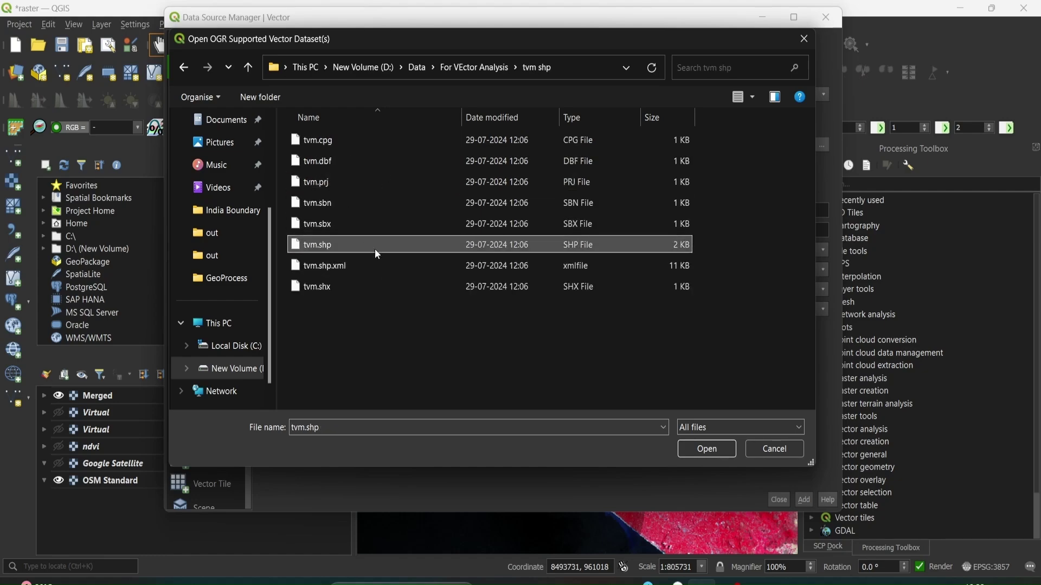
{"action": "left_click", "coordinate": [706, 448]}
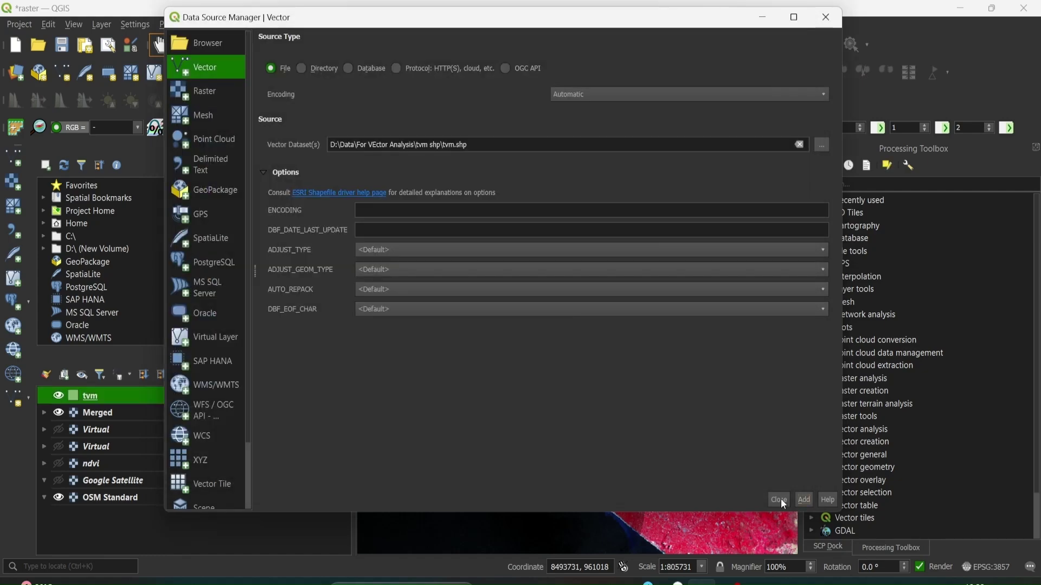
{"action": "left_click", "coordinate": [784, 499]}
- Style the tvm polygon with the outline blue preset symbol so that only its boundary is drawn
{"action": "scroll", "coordinate": [626, 422], "scroll_direction": "down", "scroll_amount": 1}
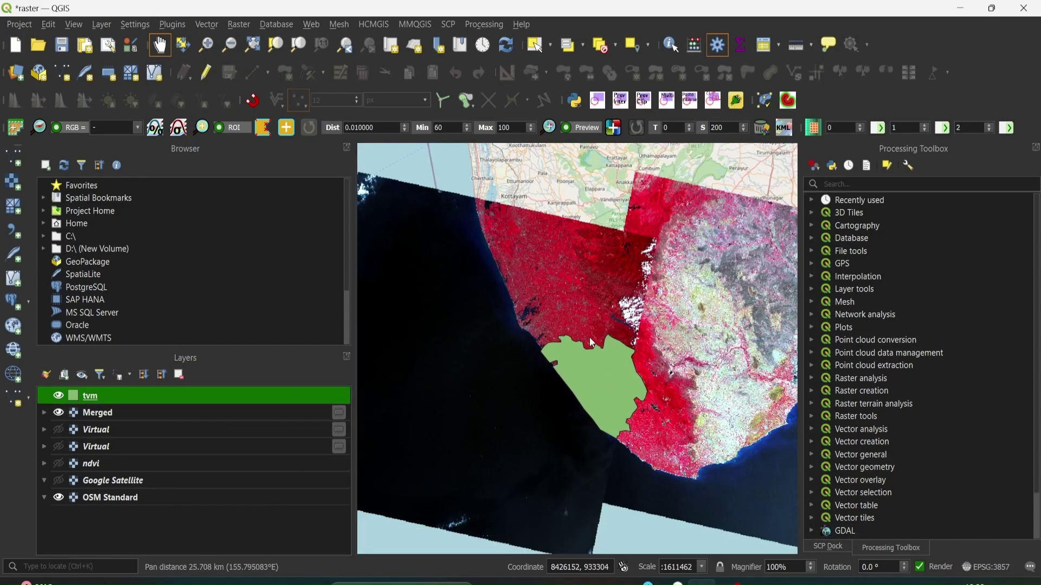
{"action": "double_click", "coordinate": [72, 395]}
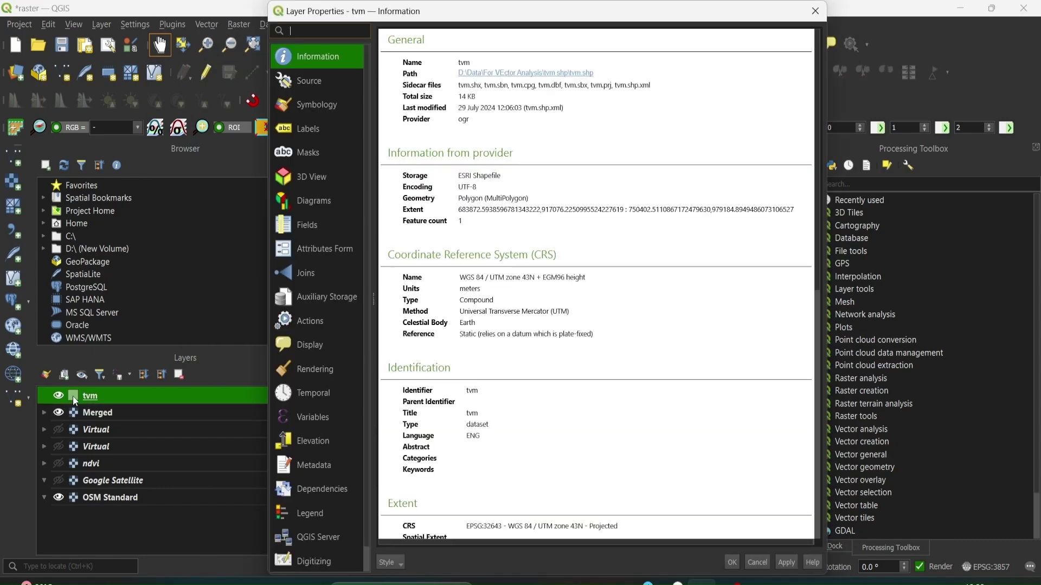
{"action": "left_click", "coordinate": [327, 107]}
{"action": "scroll", "coordinate": [564, 306], "scroll_direction": "down", "scroll_amount": 4}
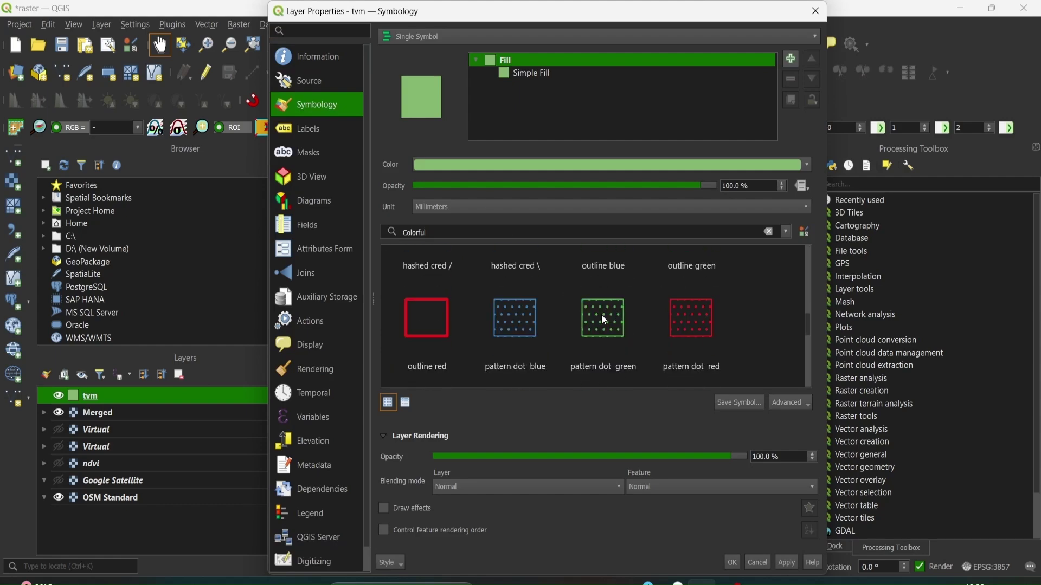
{"action": "scroll", "coordinate": [600, 315], "scroll_direction": "up", "scroll_amount": 1}
{"action": "left_click", "coordinate": [619, 308]}
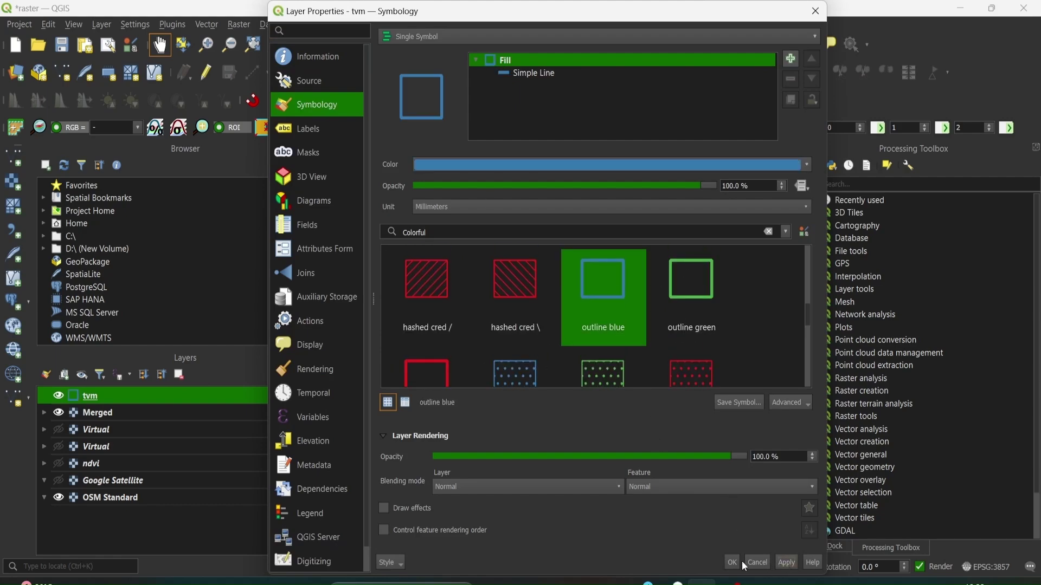
{"action": "left_click", "coordinate": [747, 563]}
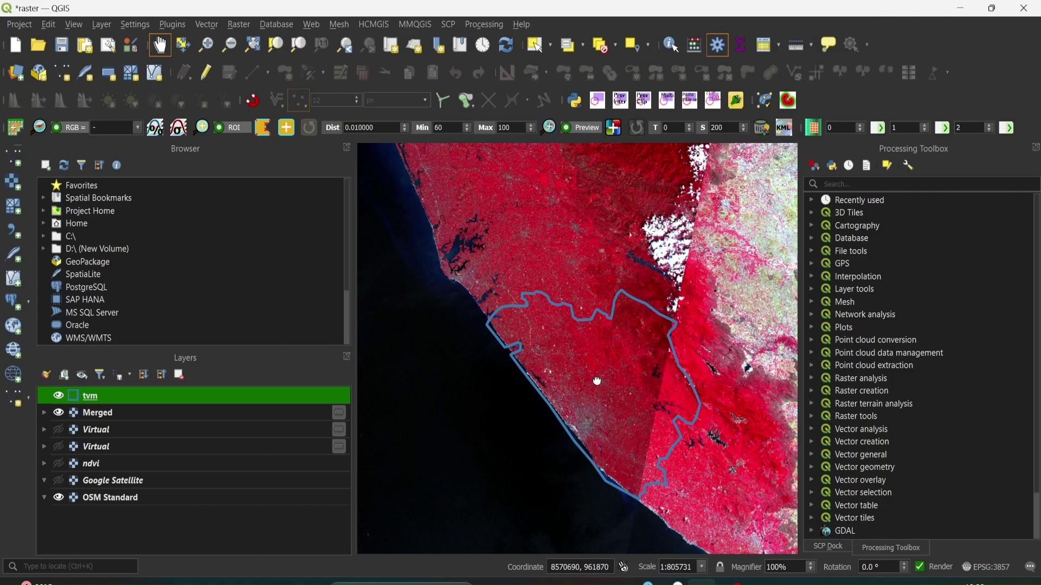
- Start Clip Raster by Mask Layer with Merged as the input layer and tvm as the mask layer
{"action": "left_click_drag", "start_coordinate": [600, 383], "coordinate": [538, 356]}
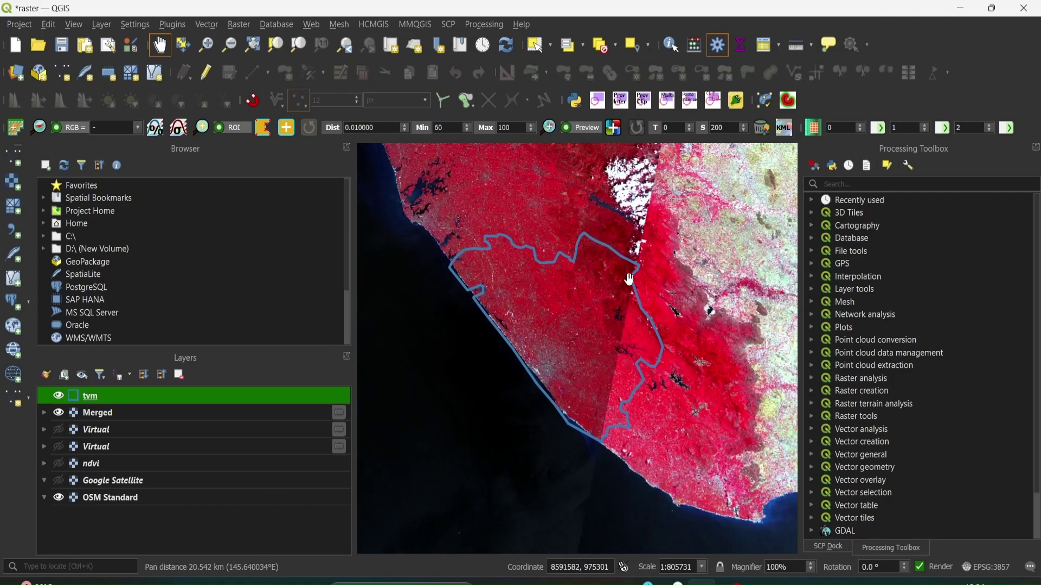
{"action": "scroll", "coordinate": [524, 305], "scroll_direction": "down", "scroll_amount": 1}
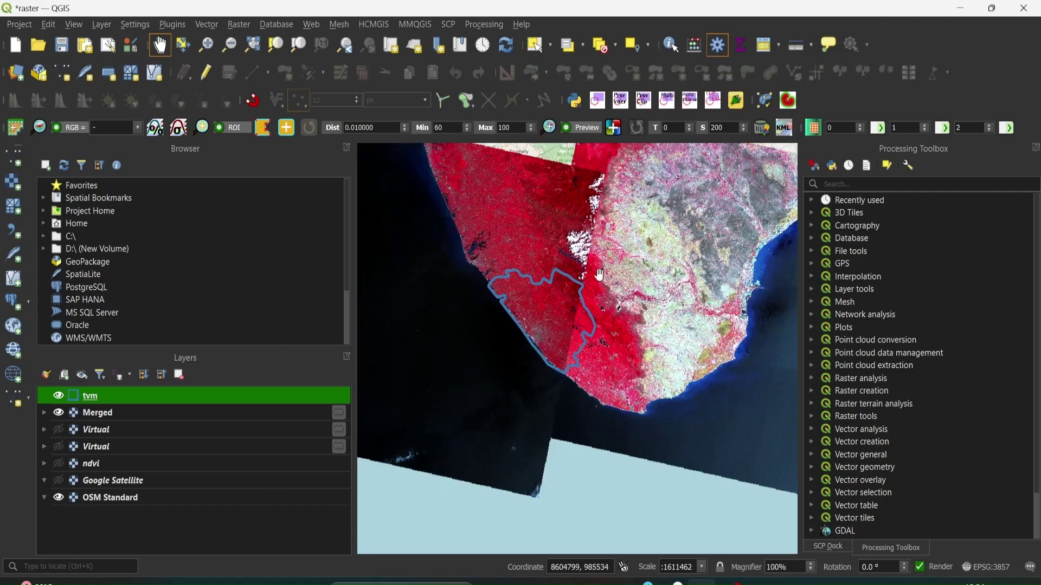
{"action": "left_click_drag", "start_coordinate": [555, 388], "coordinate": [560, 420]}
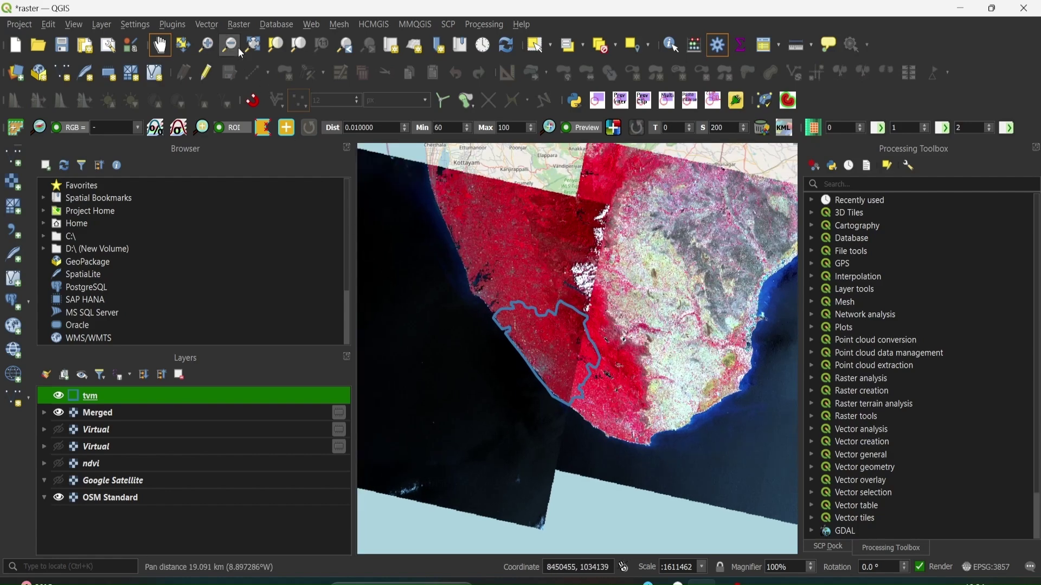
{"action": "left_click", "coordinate": [238, 25]}
{"action": "mouse_move", "coordinate": [271, 134]}
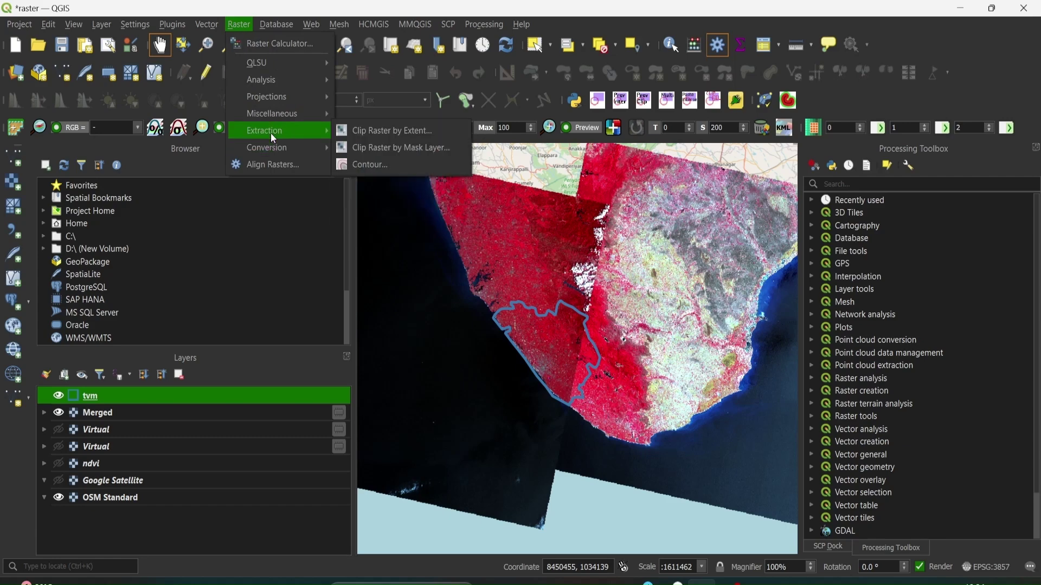
{"action": "left_click", "coordinate": [393, 149]}
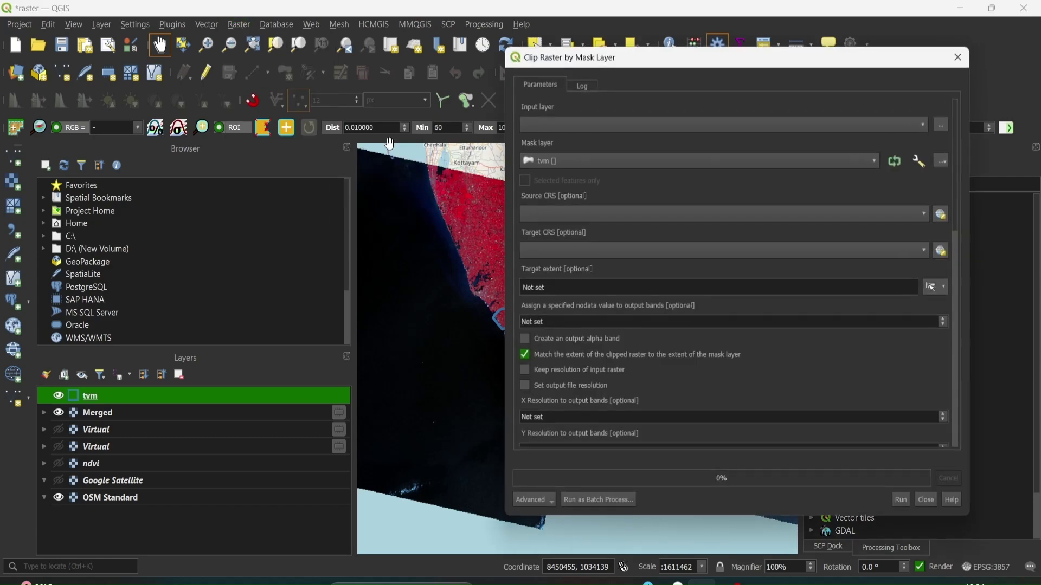
{"action": "left_click", "coordinate": [553, 125]}
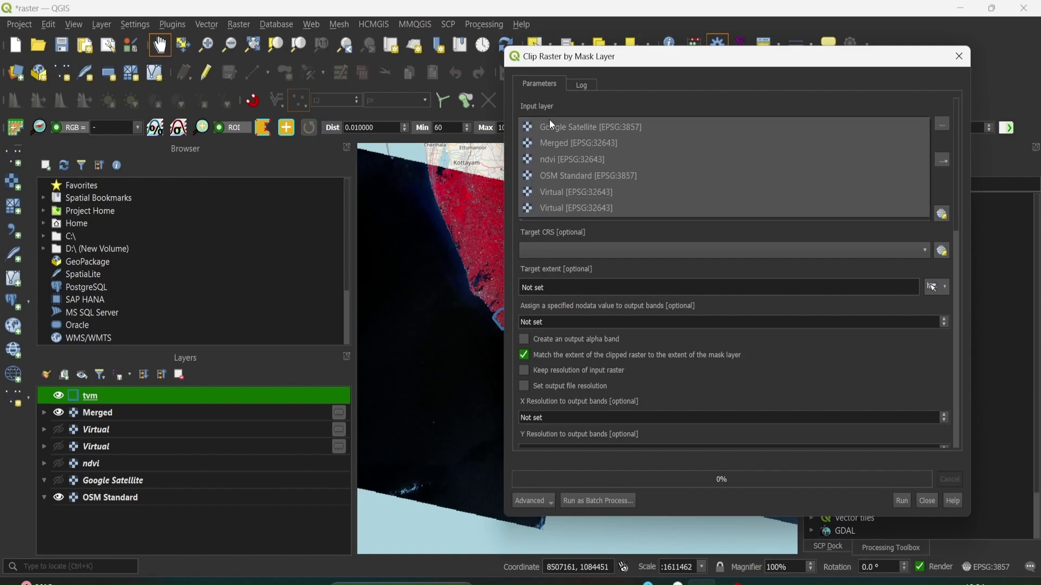
{"action": "left_click", "coordinate": [564, 148]}
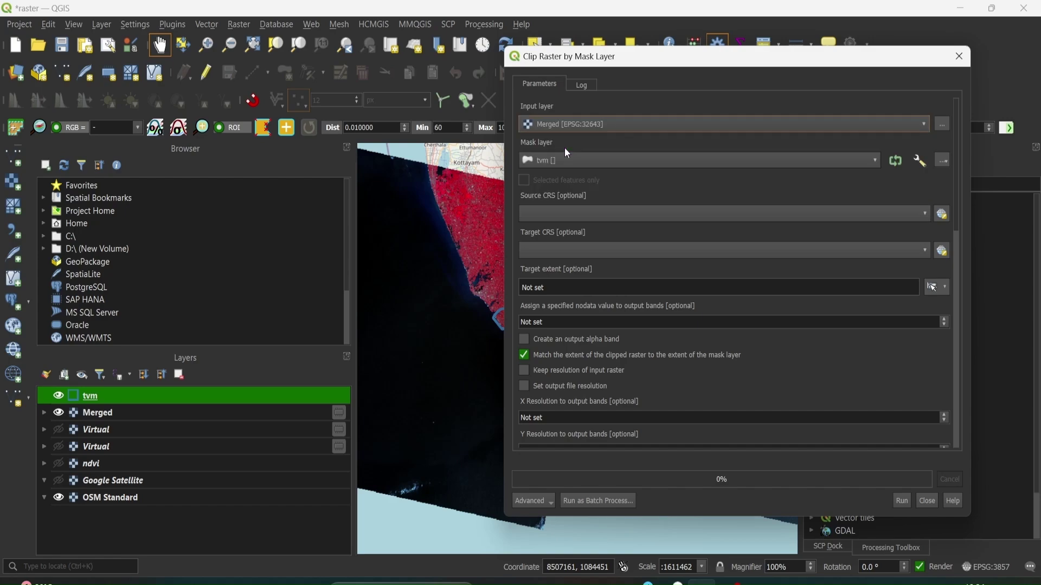
{"action": "left_click", "coordinate": [560, 162]}
{"action": "left_click", "coordinate": [558, 161]}
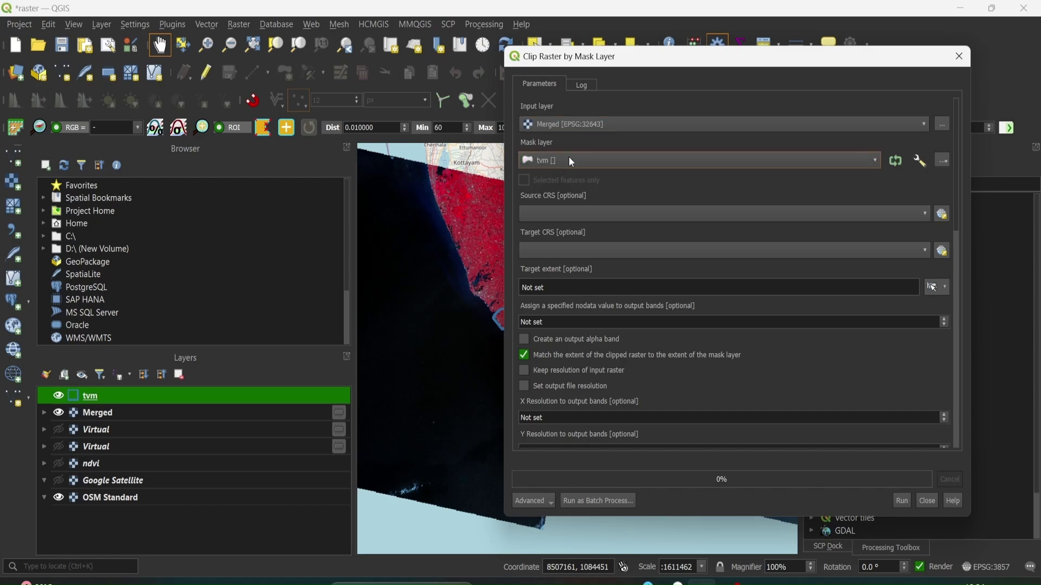
{"action": "left_click_drag", "start_coordinate": [640, 57], "coordinate": [594, 46]}
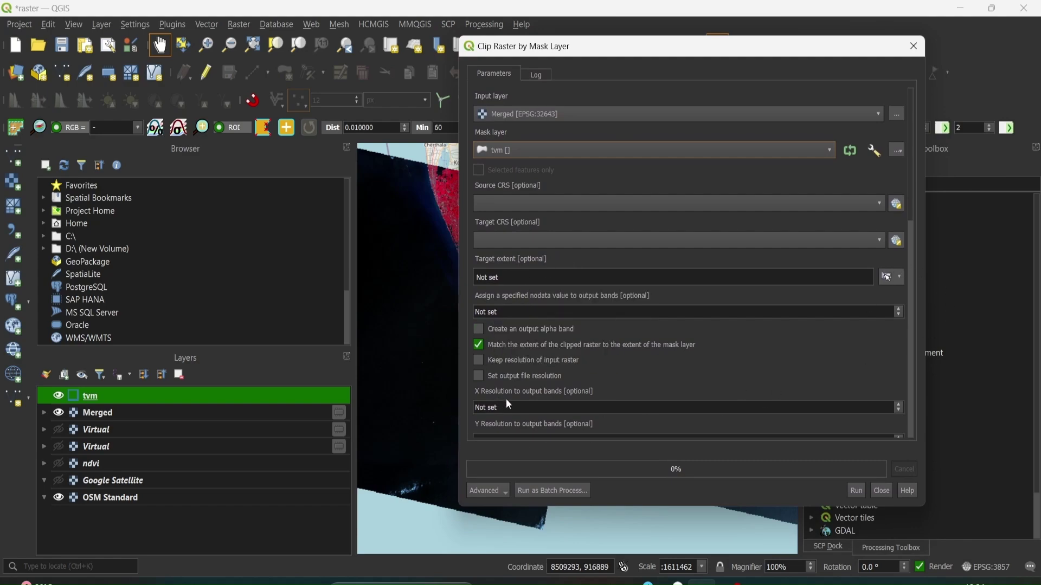
- Review the clip parameters and assign a nodata value of 0 to the output bands
{"action": "scroll", "coordinate": [863, 355], "scroll_direction": "down", "scroll_amount": 6}
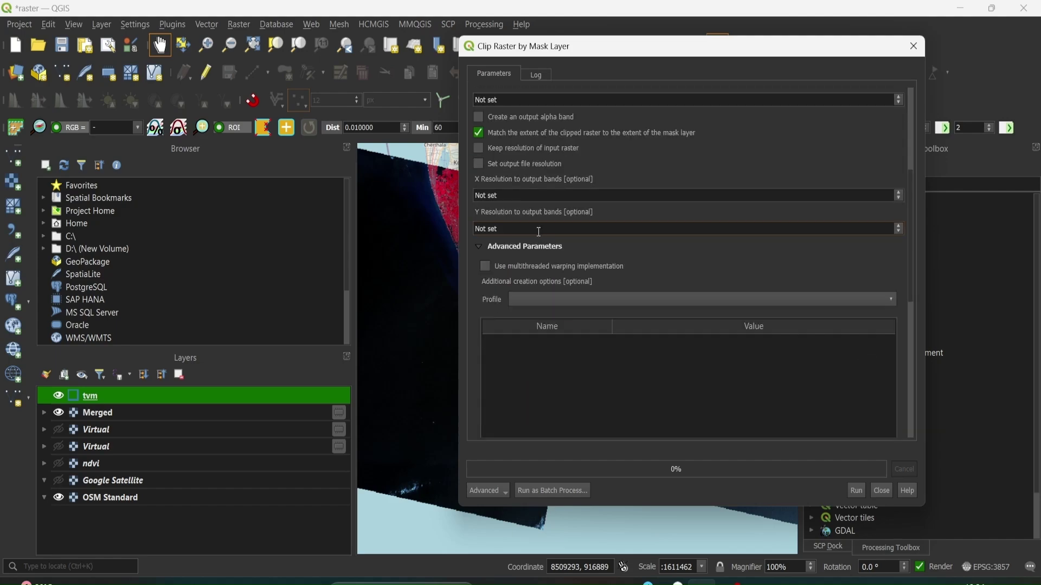
{"action": "scroll", "coordinate": [538, 263], "scroll_direction": "down", "scroll_amount": 5}
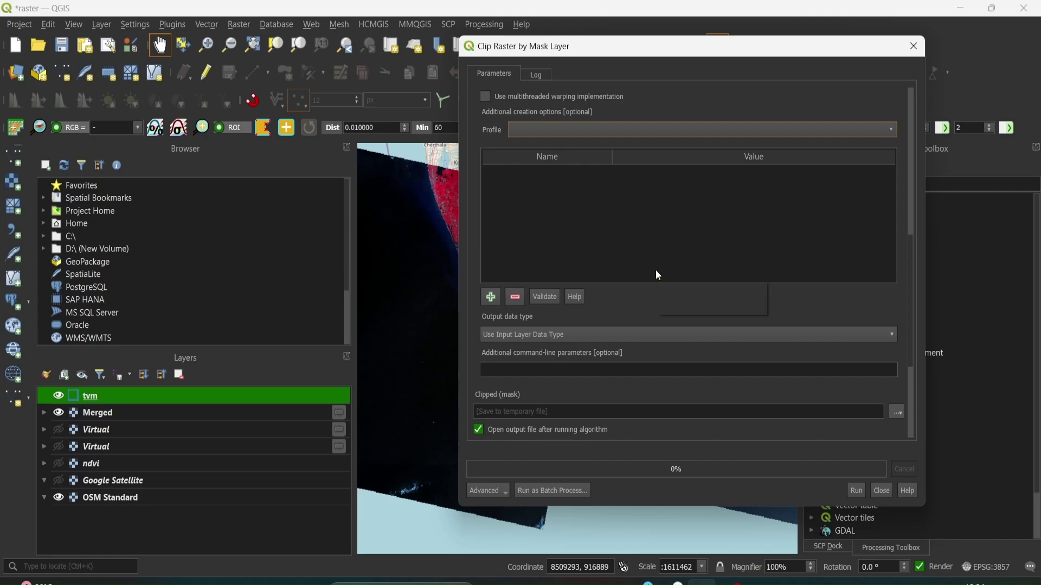
{"action": "scroll", "coordinate": [655, 271], "scroll_direction": "up", "scroll_amount": 11}
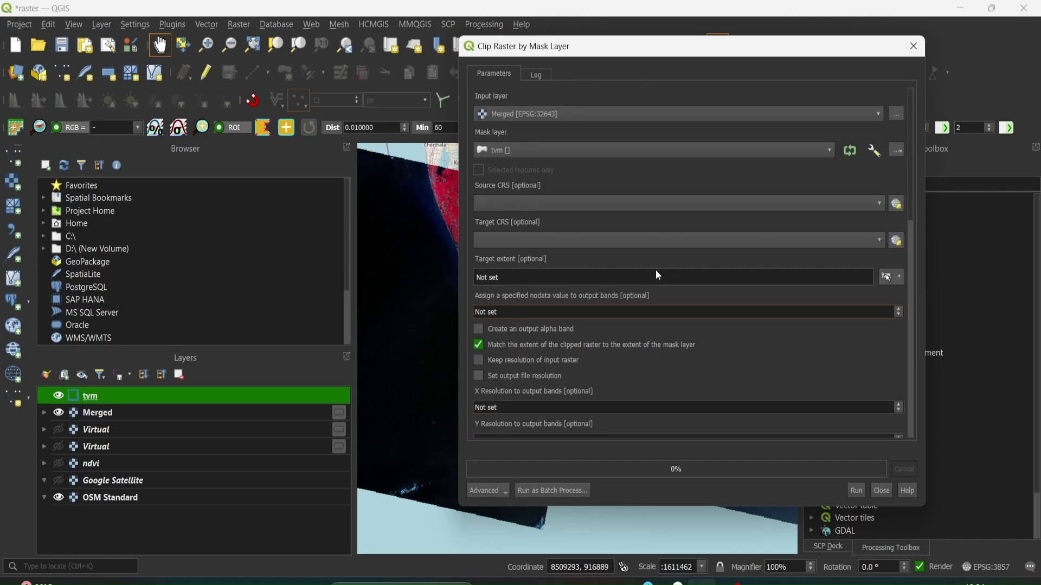
{"action": "left_click_drag", "start_coordinate": [507, 313], "coordinate": [433, 314]}
- View the save options for the clipped output and the export options of the Merged layer
{"action": "scroll", "coordinate": [835, 286], "scroll_direction": "down", "scroll_amount": 10}
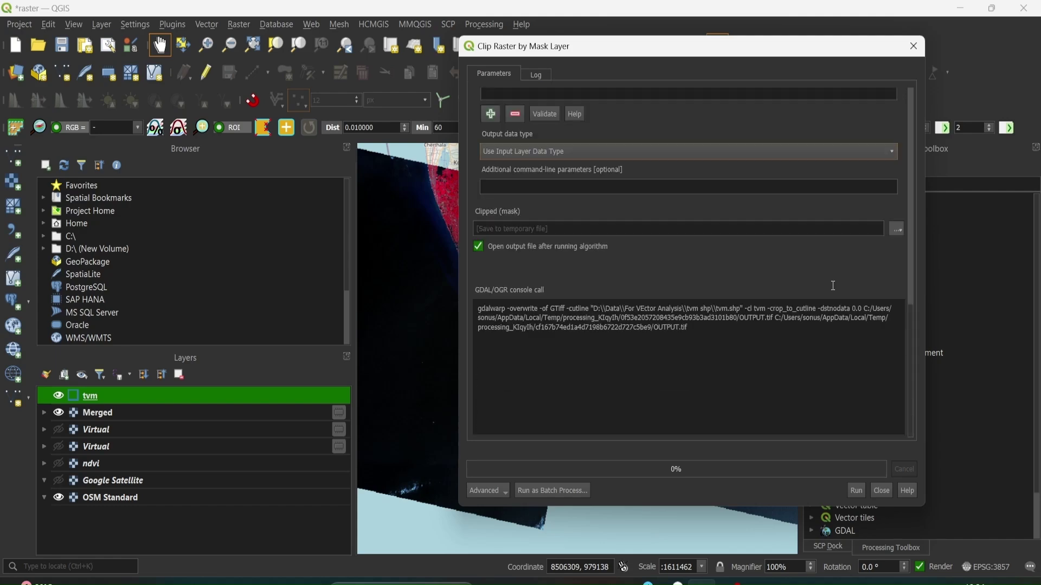
{"action": "left_click", "coordinate": [898, 230]}
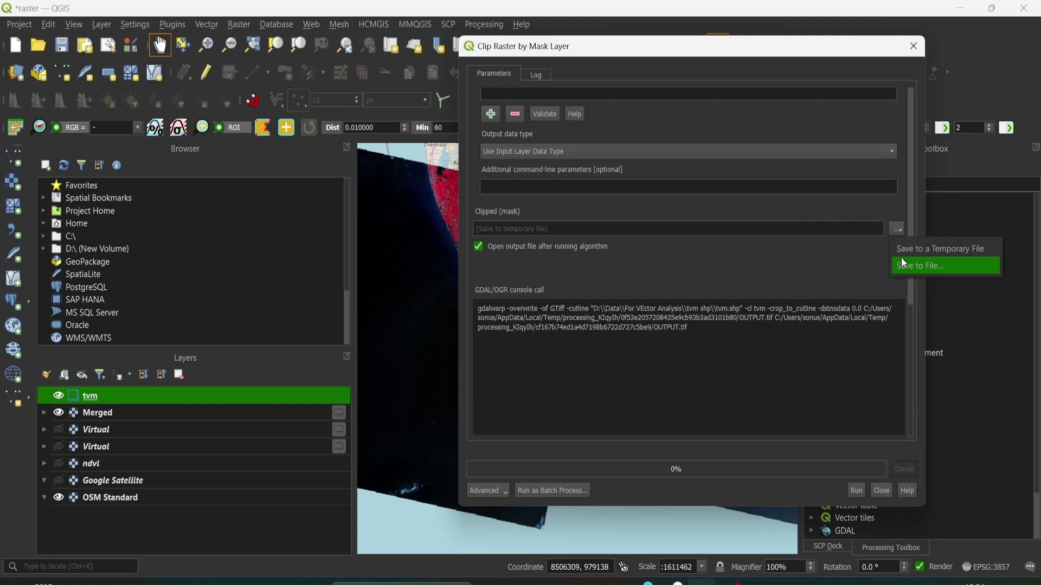
{"action": "left_click", "coordinate": [902, 258]}
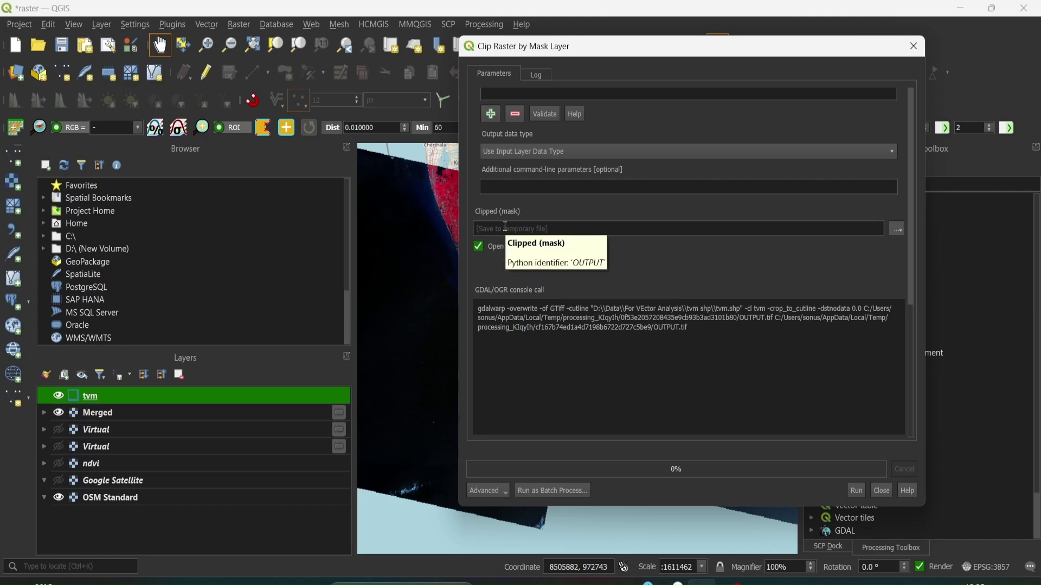
{"action": "right_click", "coordinate": [94, 412]}
{"action": "mouse_move", "coordinate": [177, 351]}
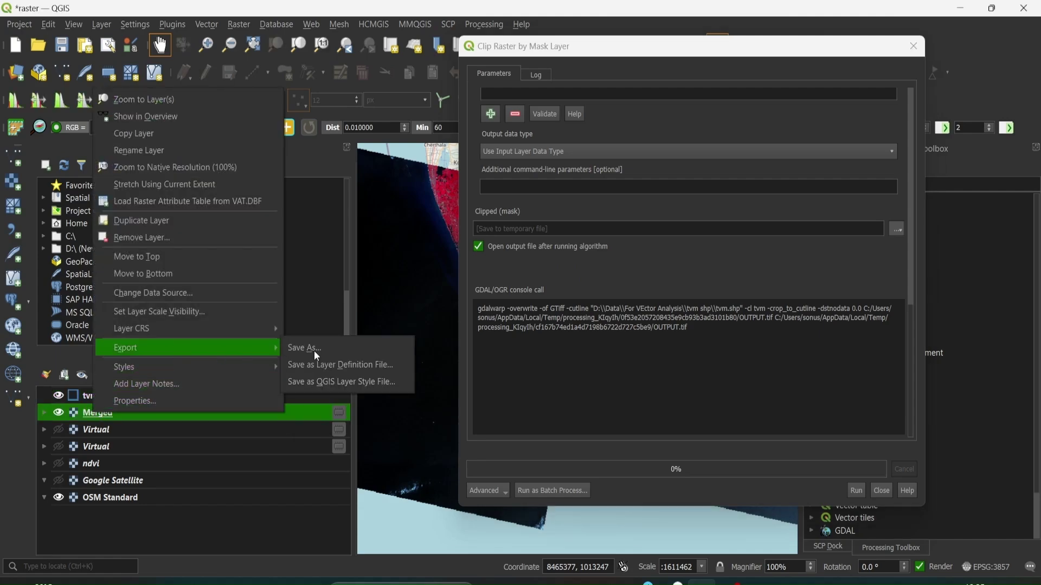
{"action": "left_click", "coordinate": [737, 271]}
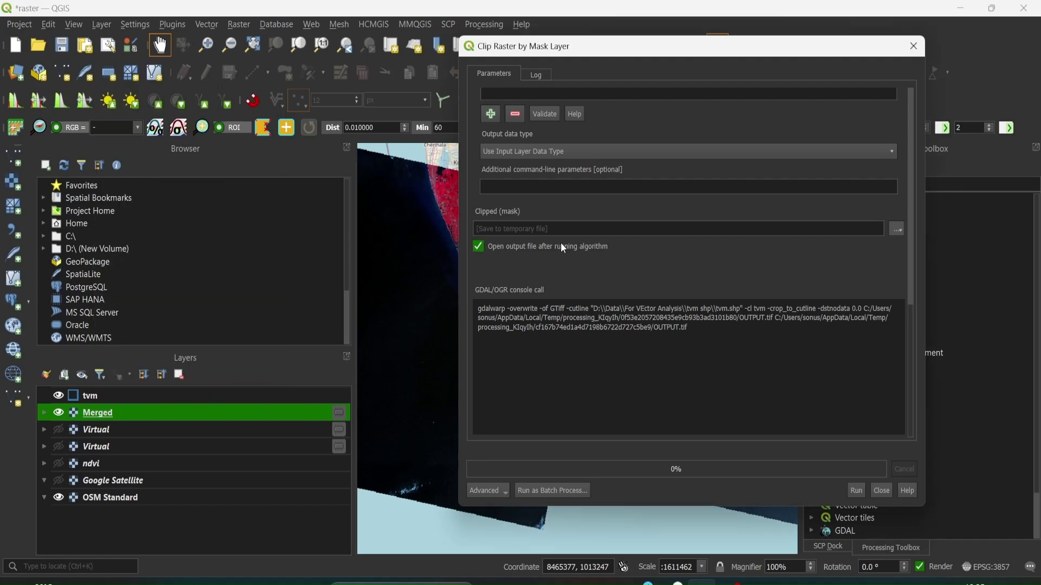
- Run the clip to a temporary file, close the tool and hide the Merged layer
{"action": "left_click", "coordinate": [861, 493]}
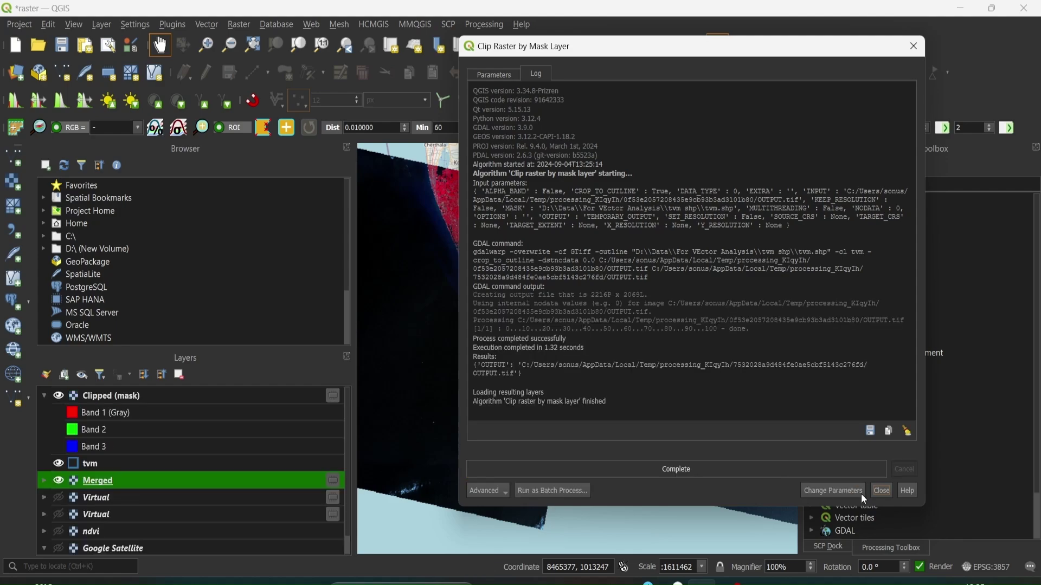
{"action": "left_click", "coordinate": [881, 492]}
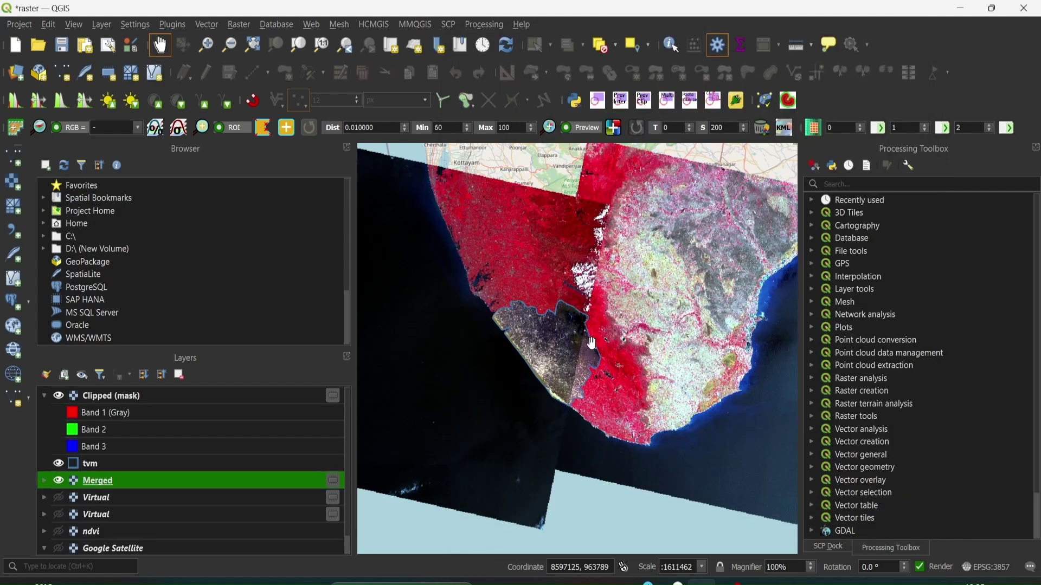
{"action": "left_click", "coordinate": [59, 481]}
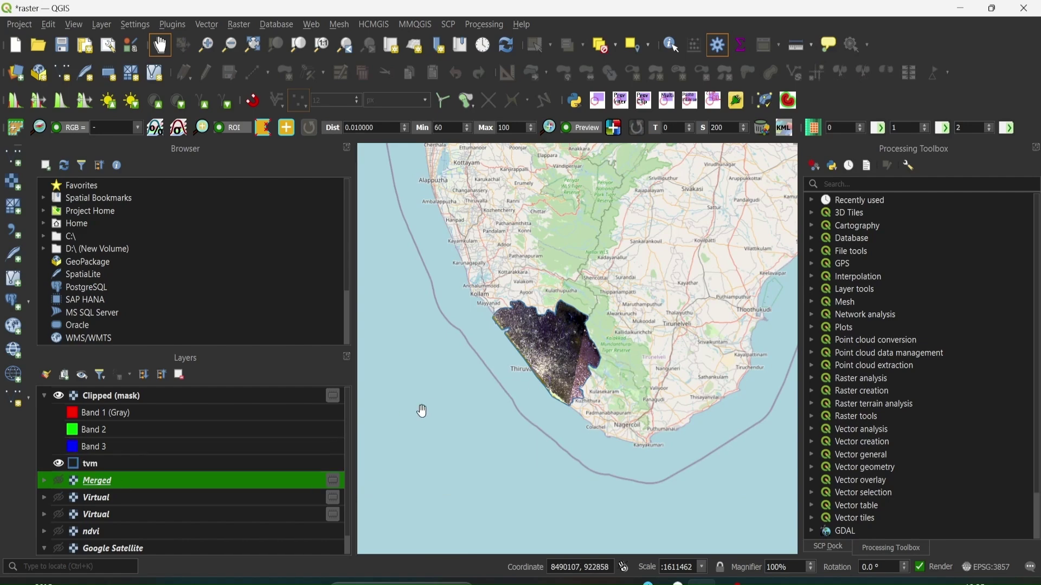
- Render the Clipped (mask) layer in false colour with Band 5 as red, Band 4 as green and Band 3 as blue
{"action": "left_click", "coordinate": [75, 415]}
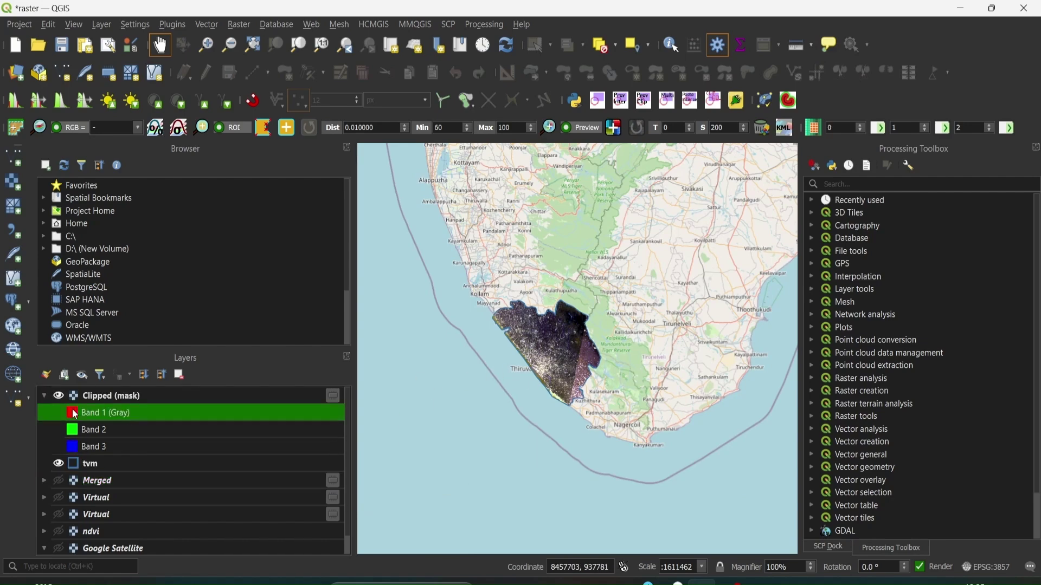
{"action": "double_click", "coordinate": [75, 415]}
{"action": "left_click", "coordinate": [410, 109]}
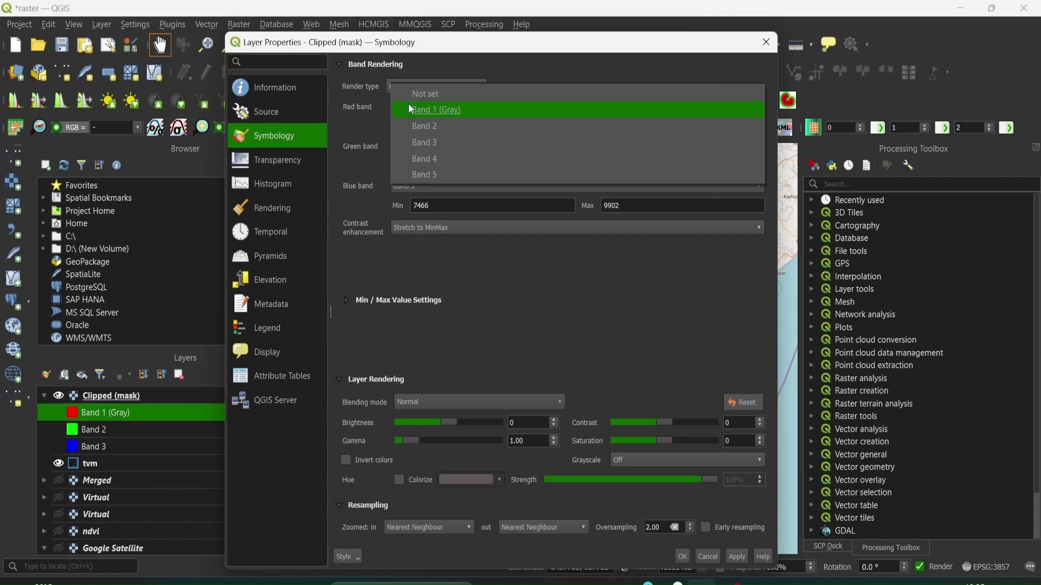
{"action": "left_click", "coordinate": [428, 172]}
{"action": "left_click", "coordinate": [425, 148]}
{"action": "left_click", "coordinate": [424, 162]}
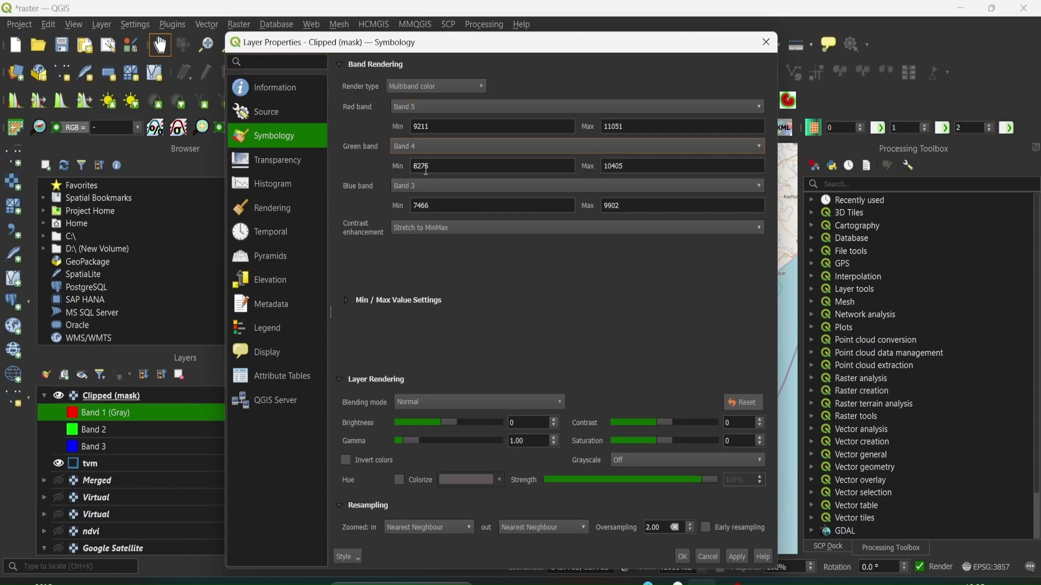
{"action": "left_click", "coordinate": [423, 187]}
{"action": "left_click", "coordinate": [423, 189]}
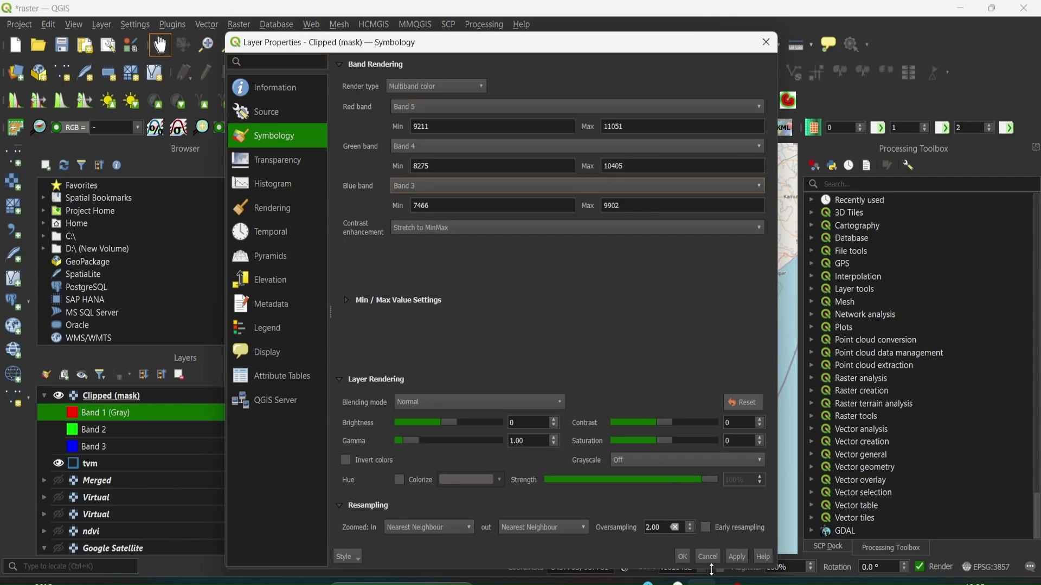
{"action": "left_click", "coordinate": [737, 557]}
{"action": "left_click", "coordinate": [682, 557]}
- Examine the clipped false-colour raster on the map, including its edges along the coast and the tvm boundary
{"action": "scroll", "coordinate": [547, 370], "scroll_direction": "up", "scroll_amount": 2}
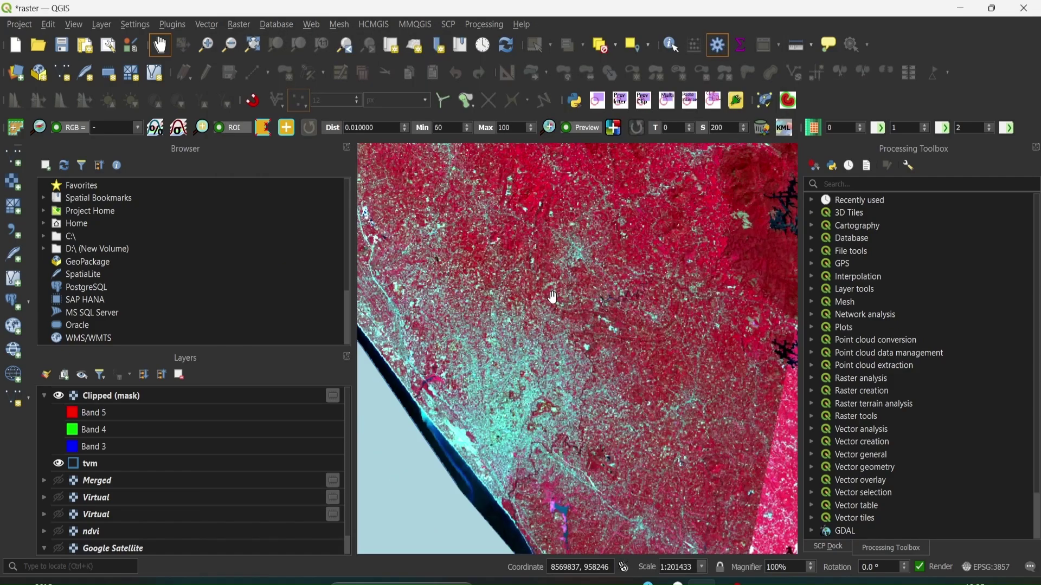
{"action": "scroll", "coordinate": [699, 372], "scroll_direction": "down", "scroll_amount": 1}
{"action": "left_click_drag", "start_coordinate": [645, 353], "coordinate": [591, 409]}
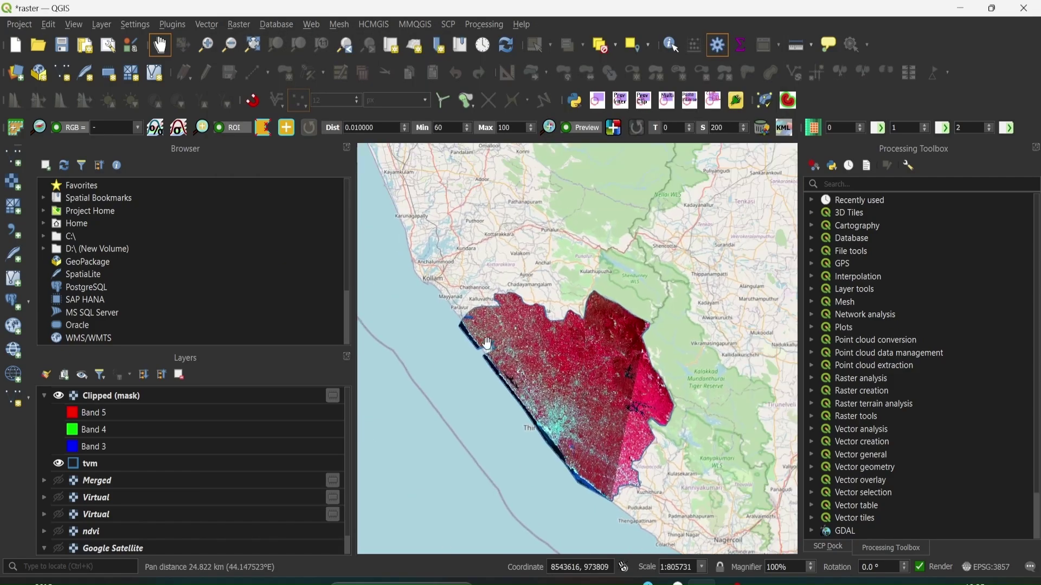
{"action": "scroll", "coordinate": [459, 309], "scroll_direction": "up", "scroll_amount": 1}
{"action": "scroll", "coordinate": [436, 335], "scroll_direction": "up", "scroll_amount": 2}
{"action": "scroll", "coordinate": [546, 293], "scroll_direction": "down", "scroll_amount": 1}
{"action": "left_click_drag", "start_coordinate": [645, 333], "coordinate": [577, 295]}
{"action": "scroll", "coordinate": [582, 272], "scroll_direction": "up", "scroll_amount": 1}
{"action": "scroll", "coordinate": [621, 234], "scroll_direction": "down", "scroll_amount": 1}
{"action": "scroll", "coordinate": [591, 347], "scroll_direction": "down", "scroll_amount": 3}
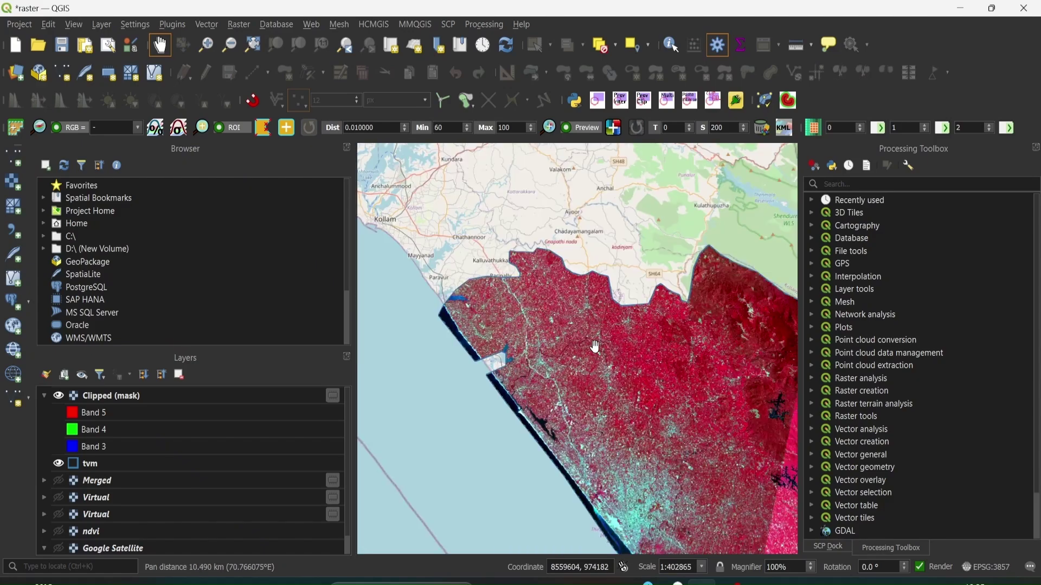
{"action": "scroll", "coordinate": [586, 346], "scroll_direction": "up", "scroll_amount": 2}
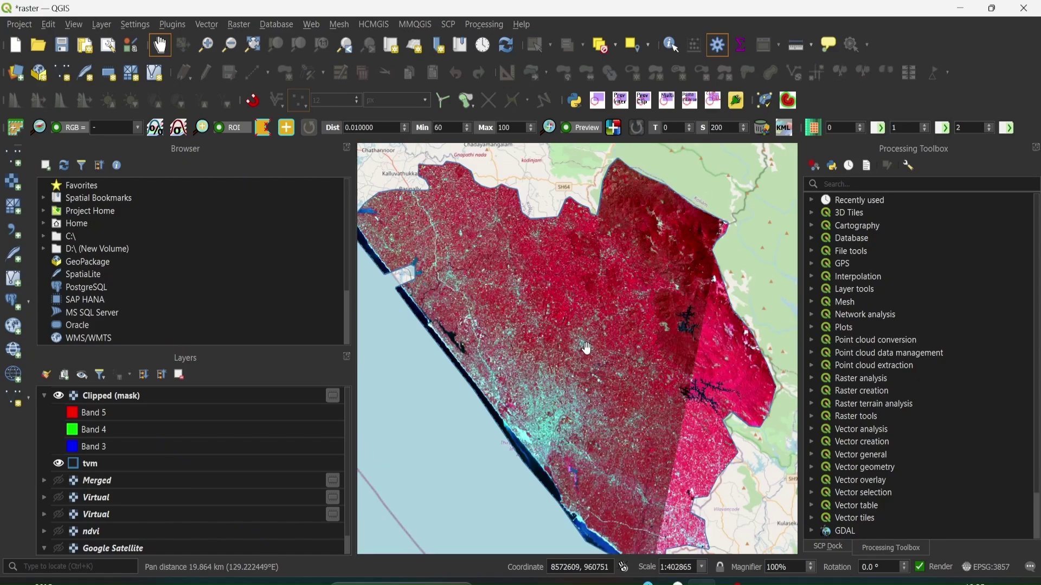